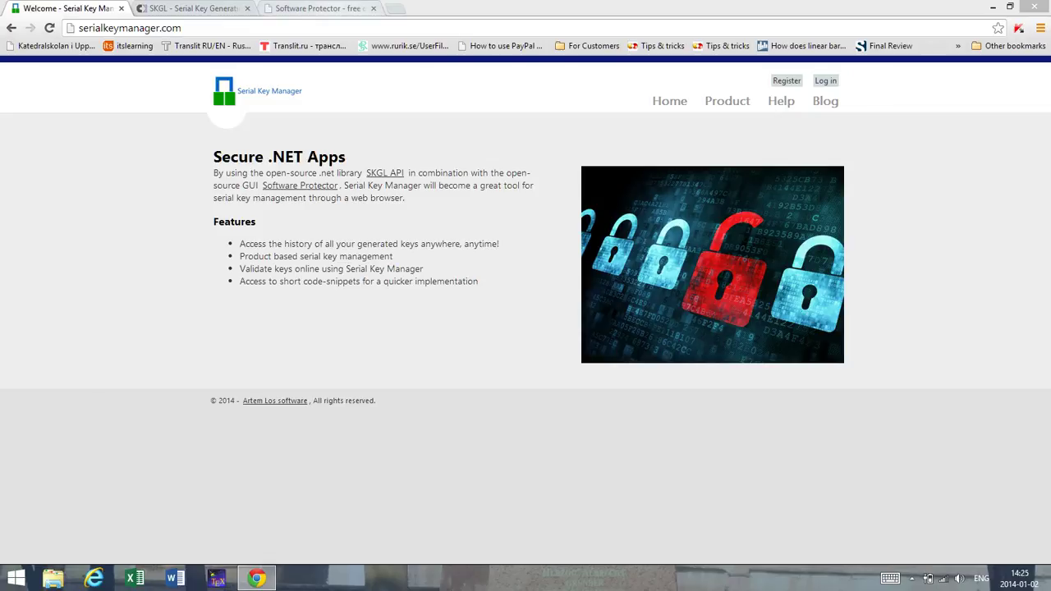
Step: Switch to the Software Protector website tab with Ctrl+3
key("ctrl+3")
Step: Scroll through the Software Protector feature list and validation screenshots
scroll(525, 312, "up", 2)
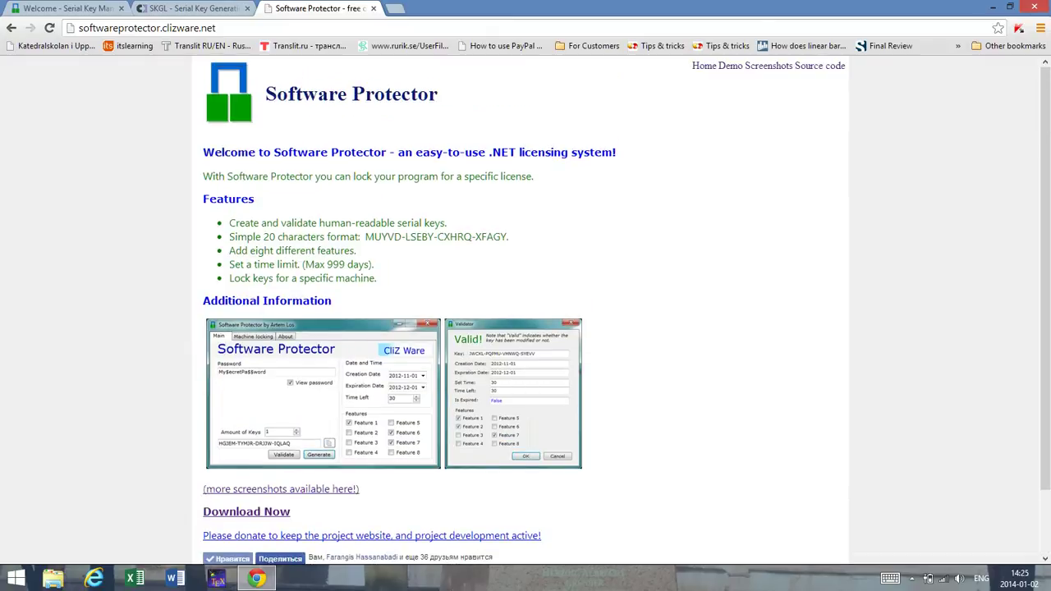
scroll(526, 312, "down", 2)
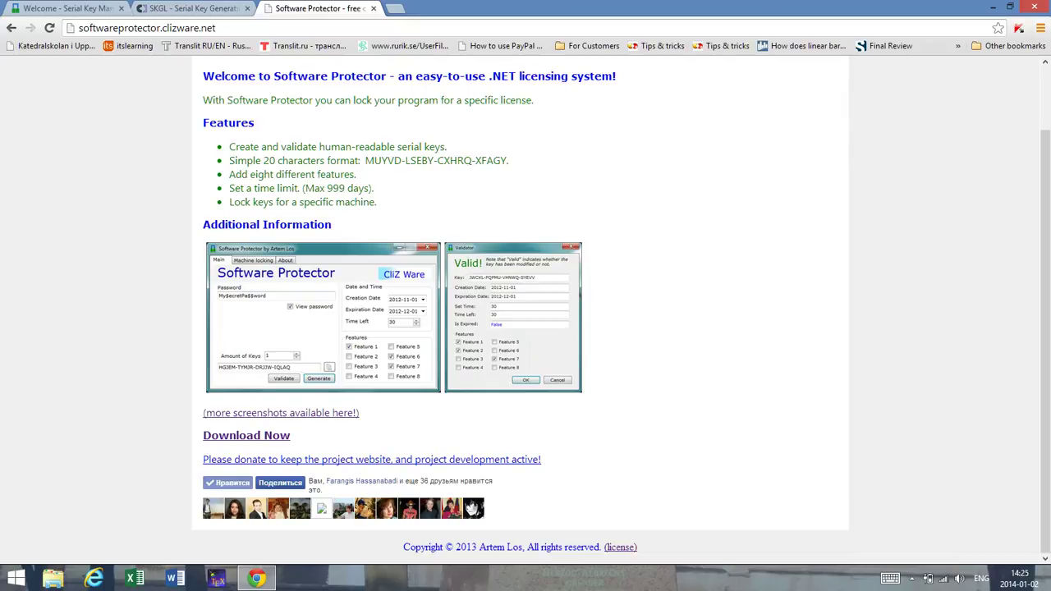
Step: Browse the SKGL CodePlex project page, then return to the Serial Key Manager login
left_click(189, 8)
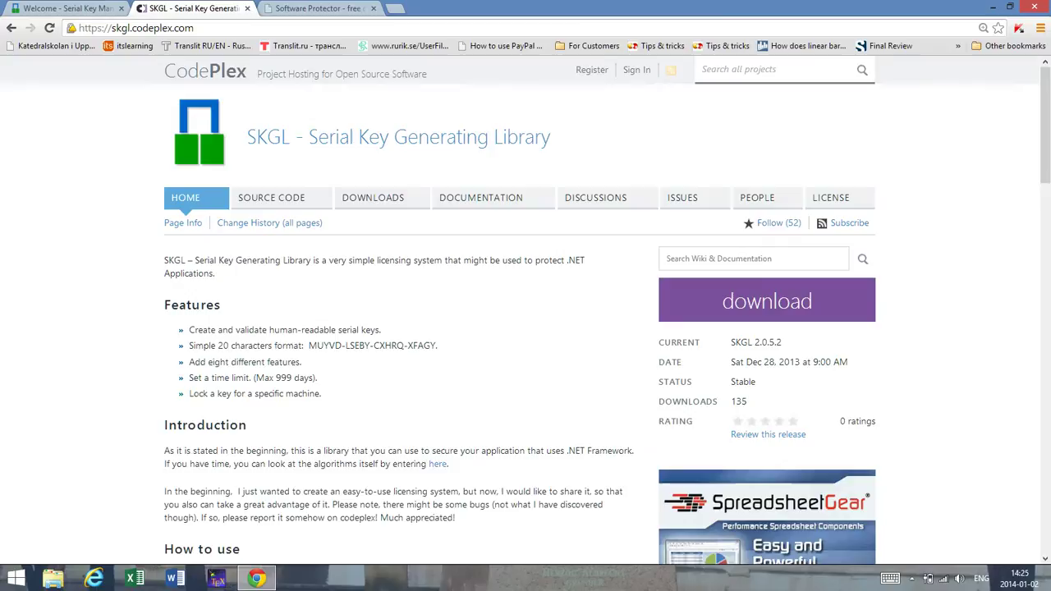
scroll(526, 312, "down", 2)
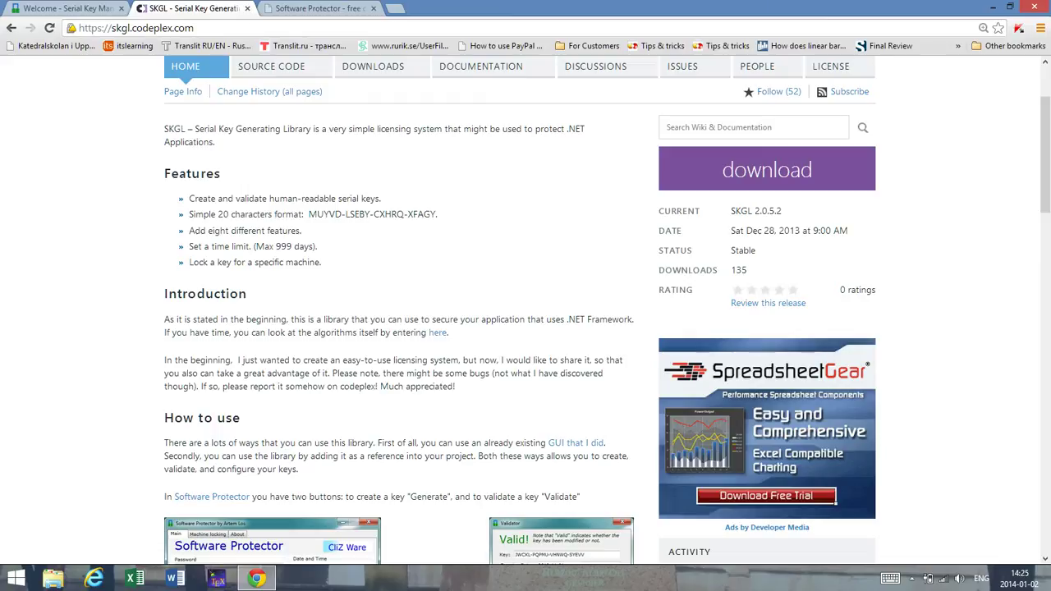
scroll(525, 312, "up", 2)
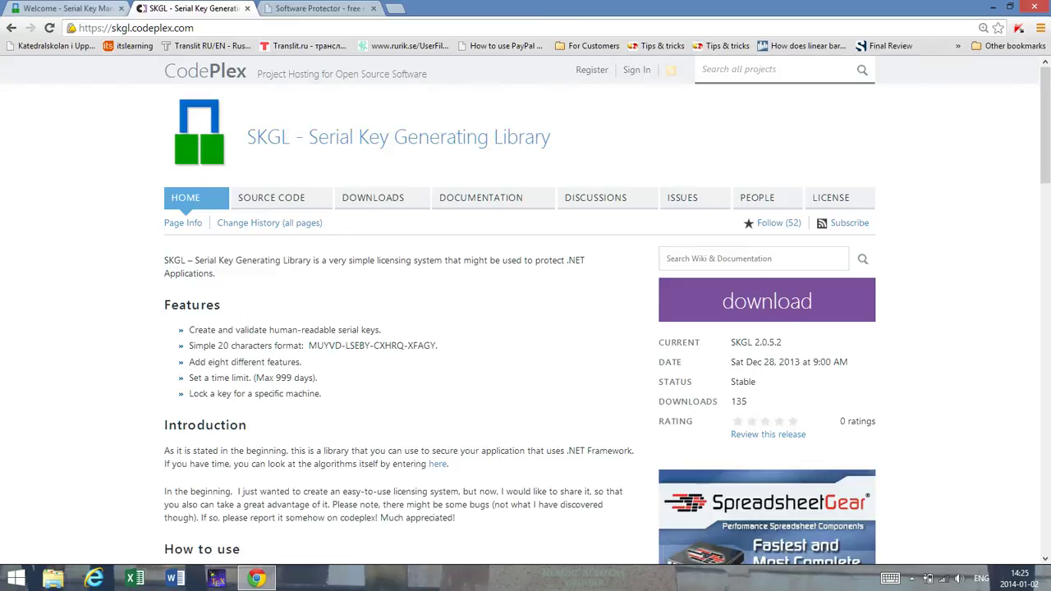
left_click(65, 8)
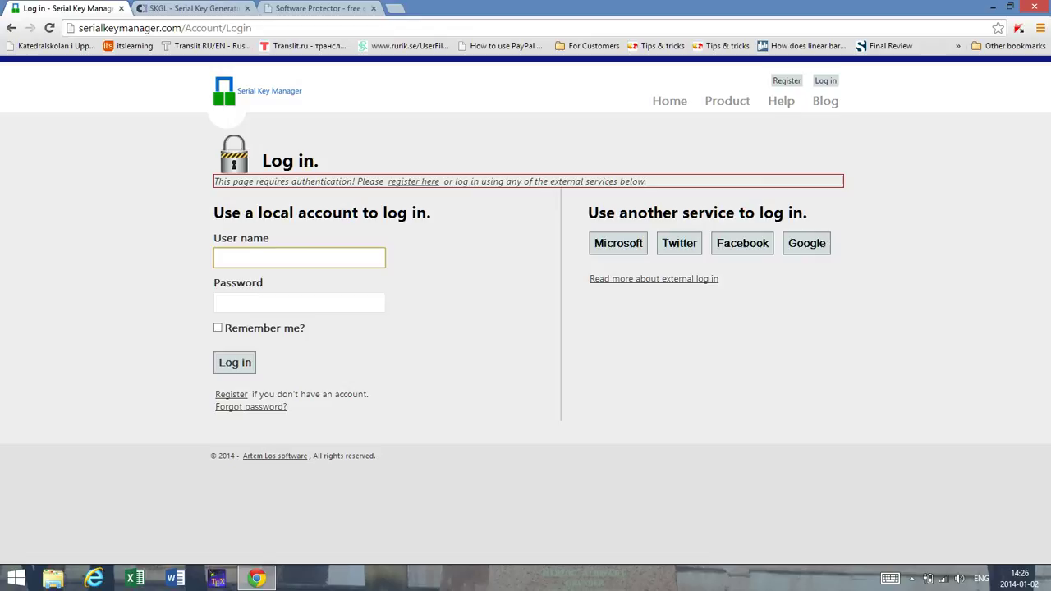
Step: Sign in with the account user name and password, then switch to the Software Protector tab
type("artem")
key("Tab")
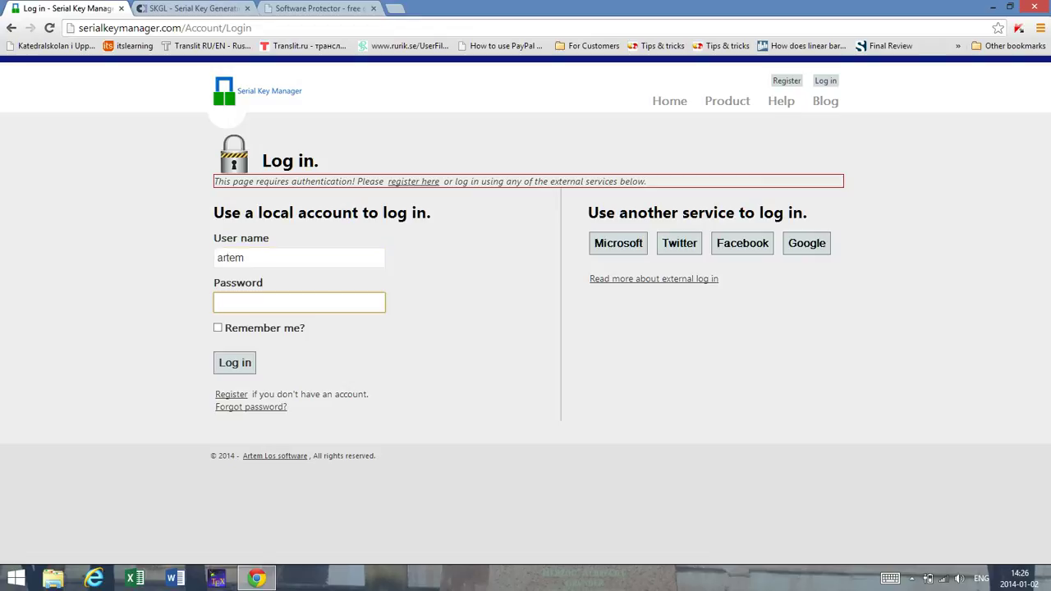
type("•")
key("BackSpace")
type("••••••••••••")
key("Return")
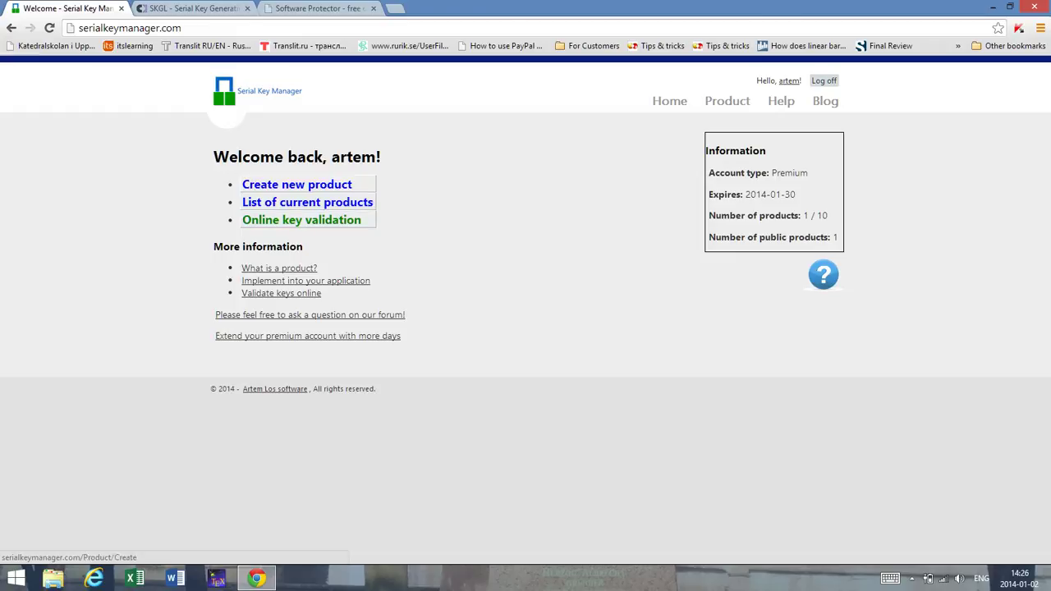
key("ctrl+3")
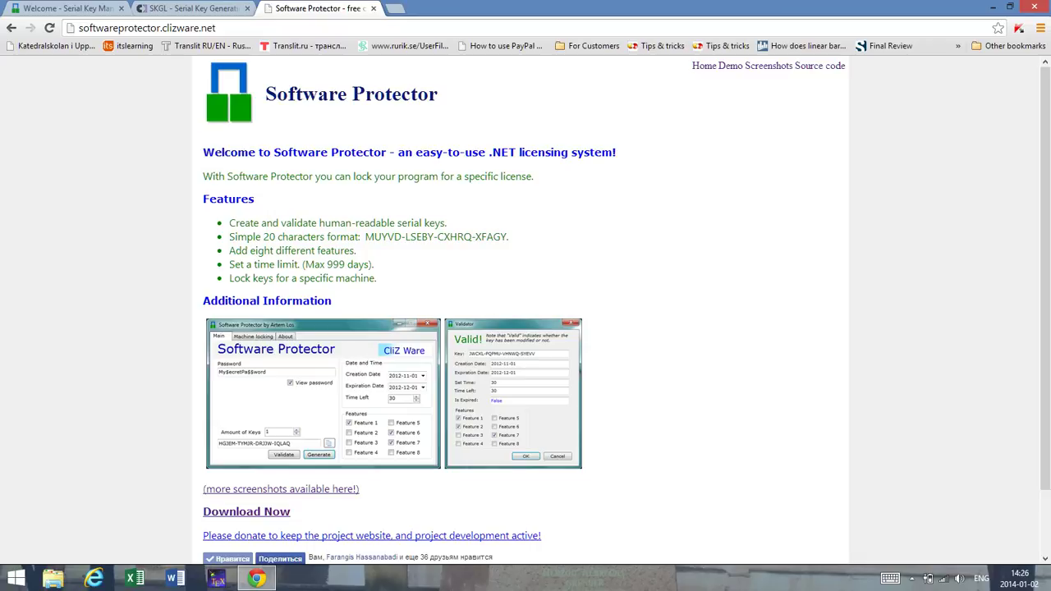
Step: Switch back to the Serial Key Manager dashboard showing the Premium account
key("ctrl+1")
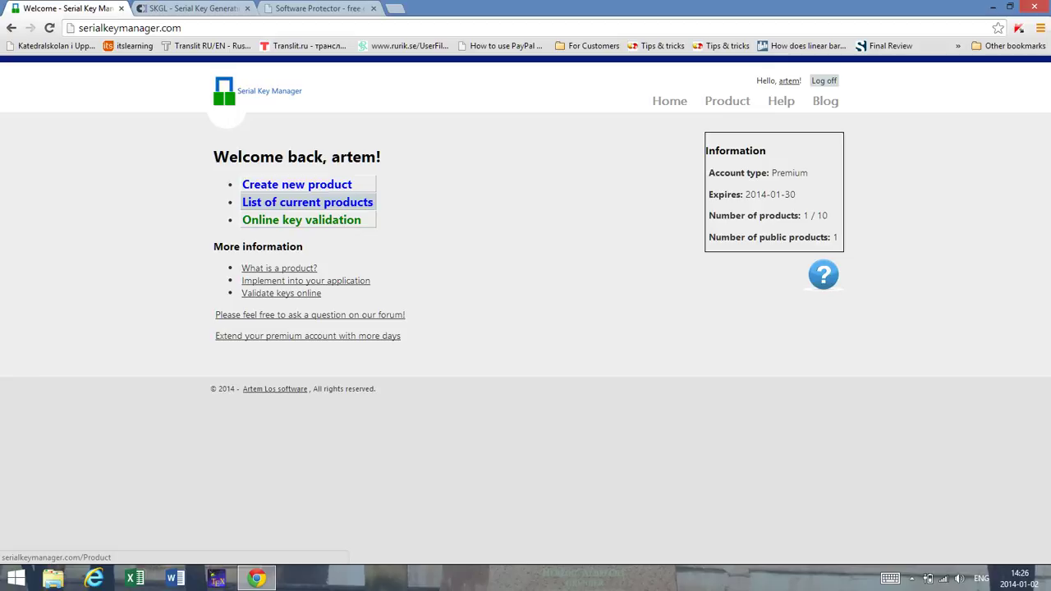
Step: Go from the list of current products to the Create new product form
left_click(307, 202)
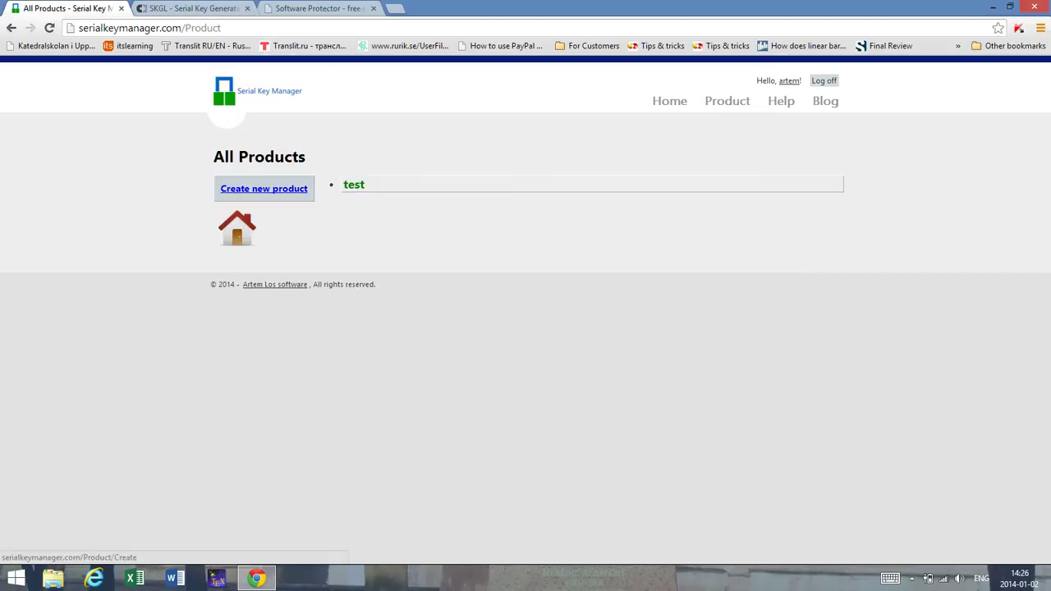
left_click(264, 188)
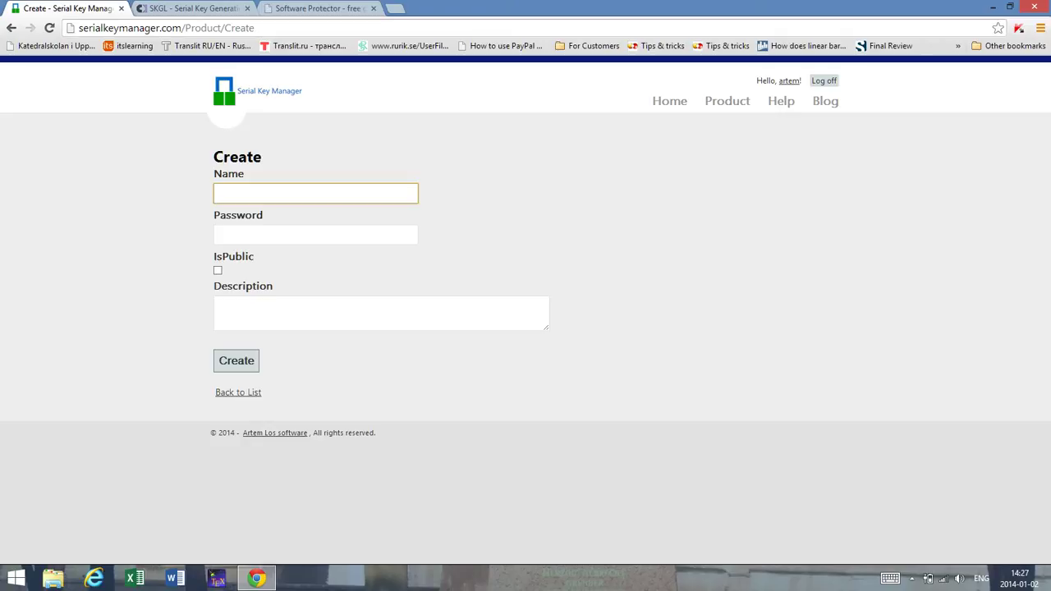
key("ctrl+Tab")
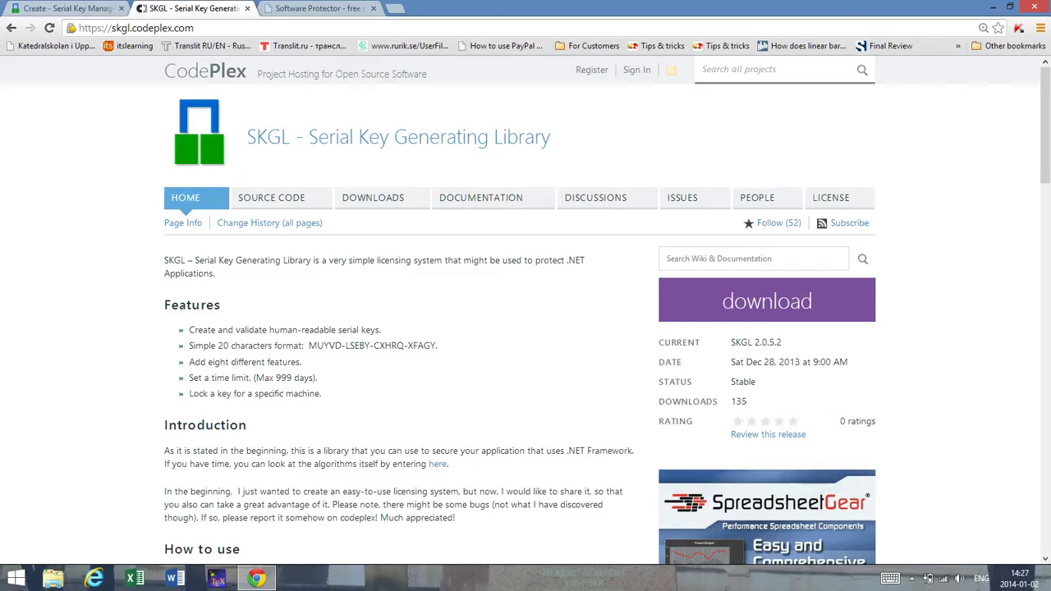
key("ctrl+Tab")
key("ctrl+shift+Tab")
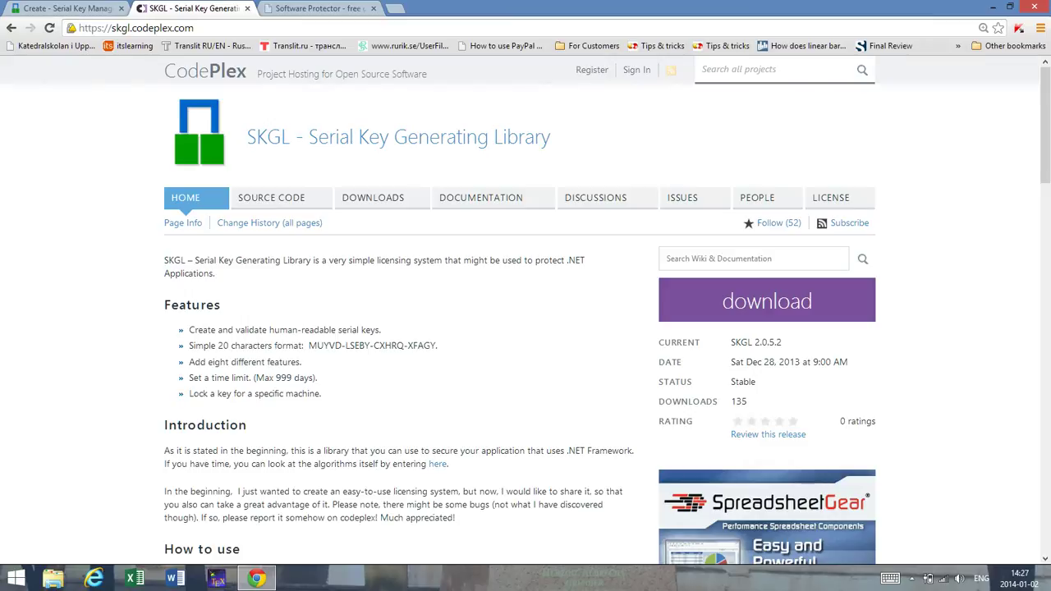
key("ctrl+shift+Tab")
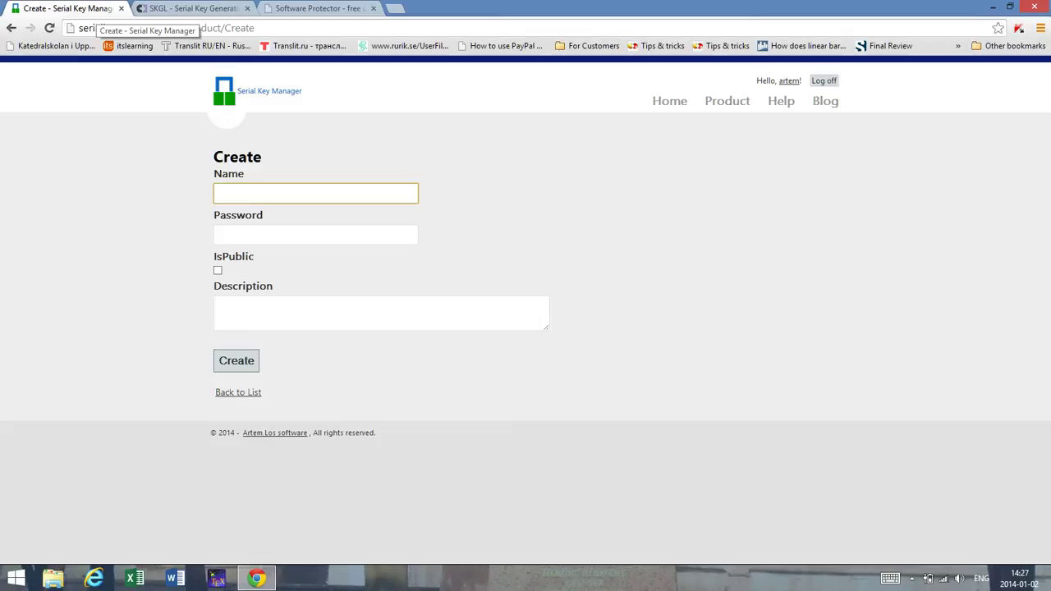
Step: Name the product 'Software Protector', enter its password and leave it non-public
type("Software Protector")
key("Tab")
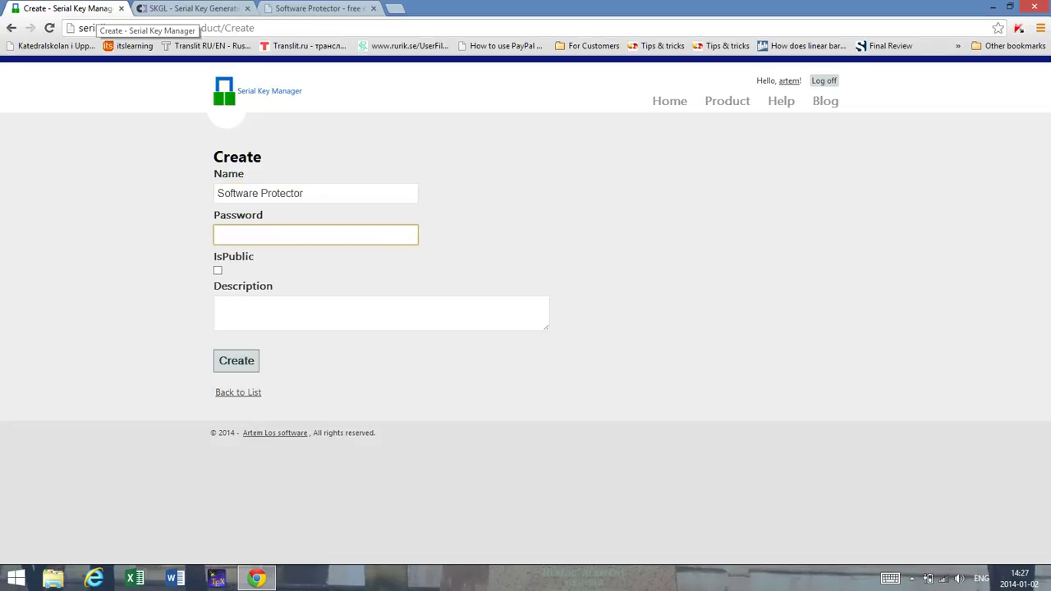
type("$ecret")
key("Tab")
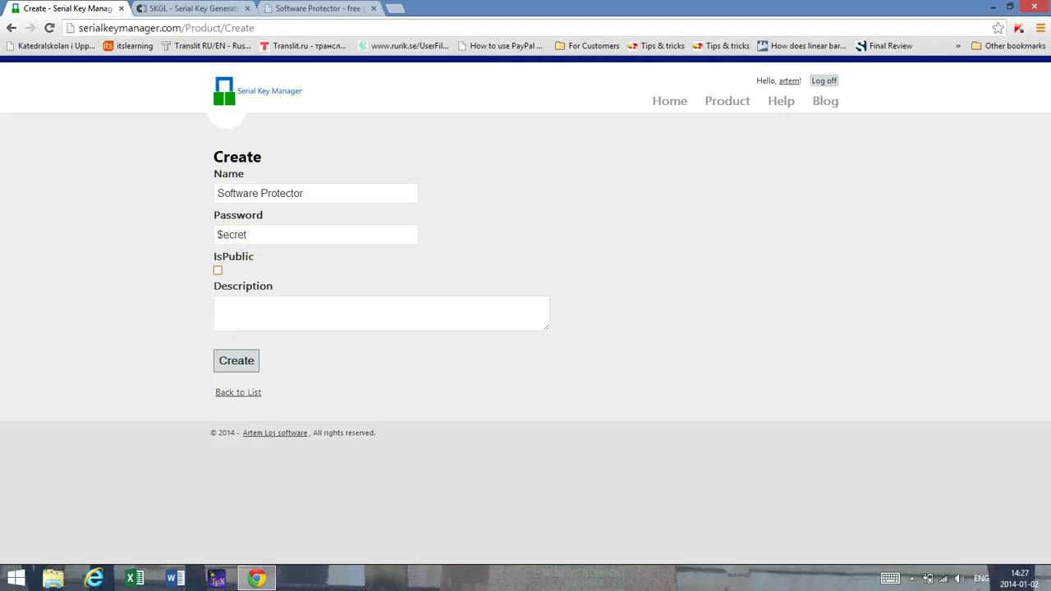
key("Tab")
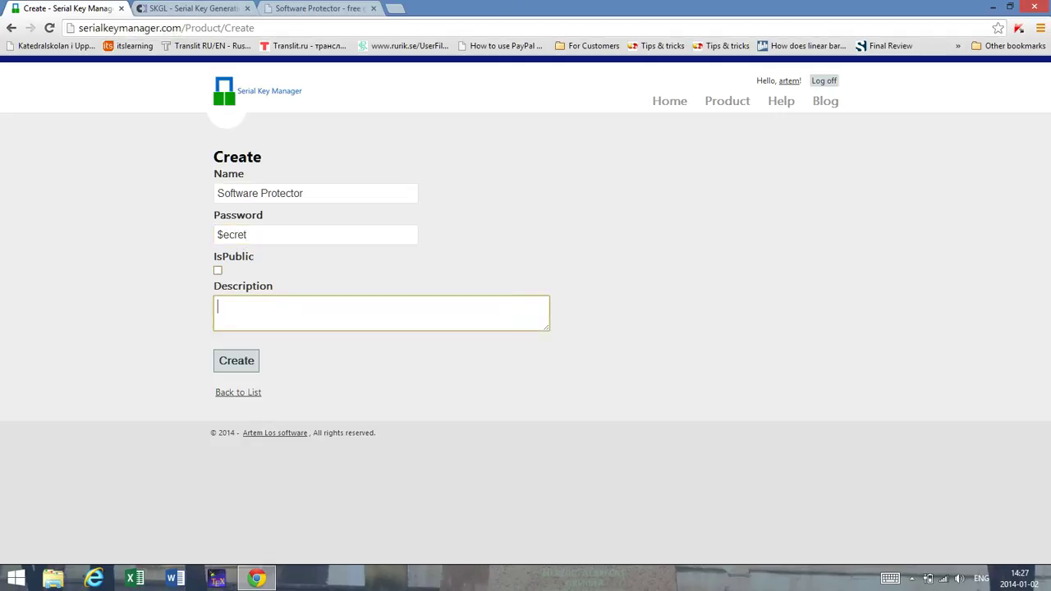
Step: Copy the Software Protector welcome text into the description and create the product
key("ctrl+3")
left_click_drag(376, 279, 229, 222)
left_click_drag(533, 176, 202, 151)
key("ctrl+c")
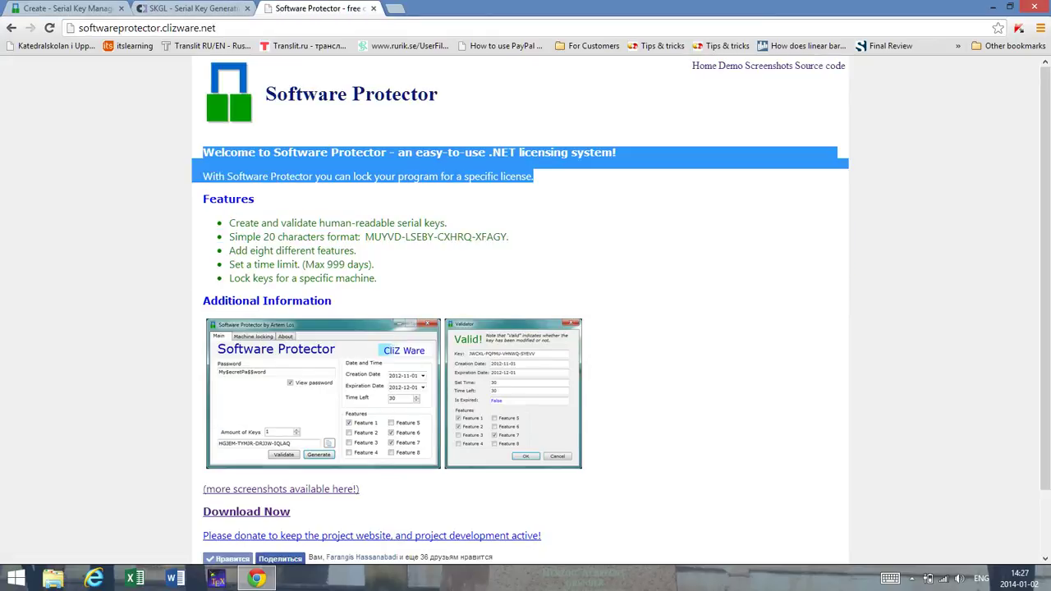
right_click(206, 155)
left_click(237, 160)
key("ctrl+1")
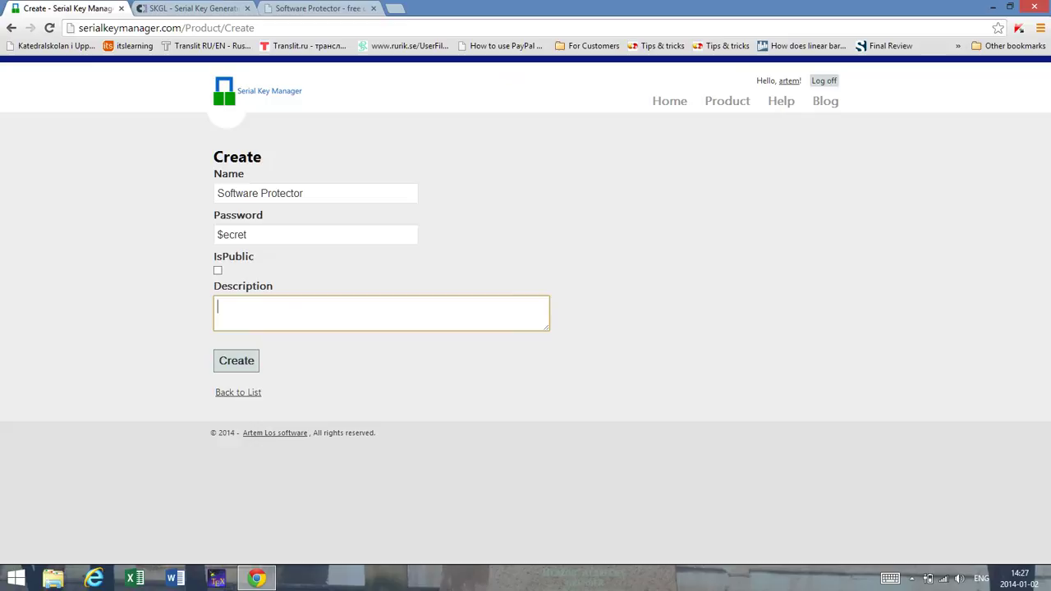
key("ctrl+v")
key("ctrl+Home")
key("Tab")
key("Return")
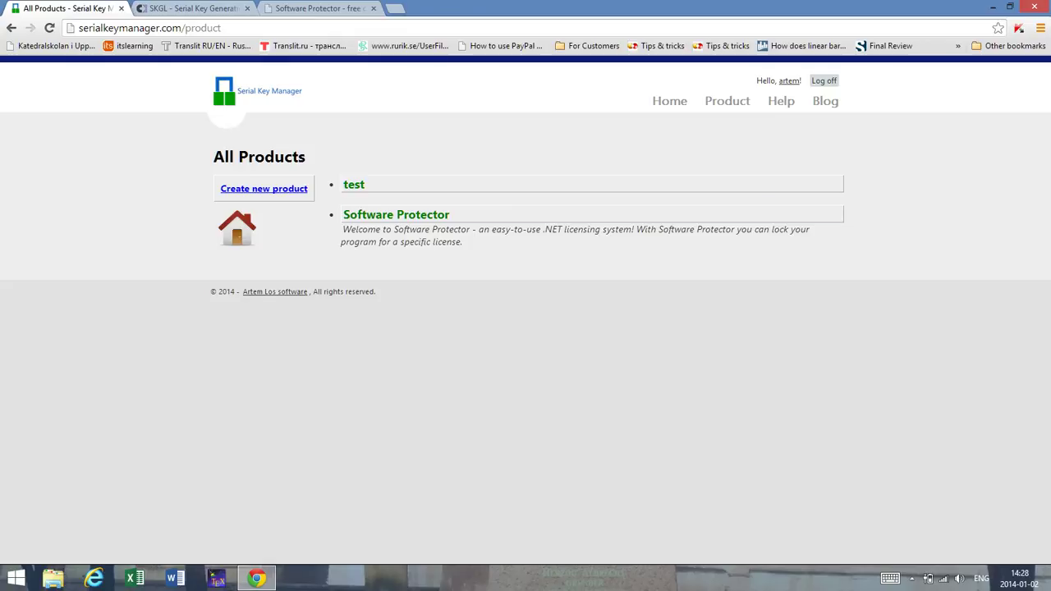
Step: Review Software Protector's details and the test product's keys, then start a new Software Protector key
left_click(395, 214)
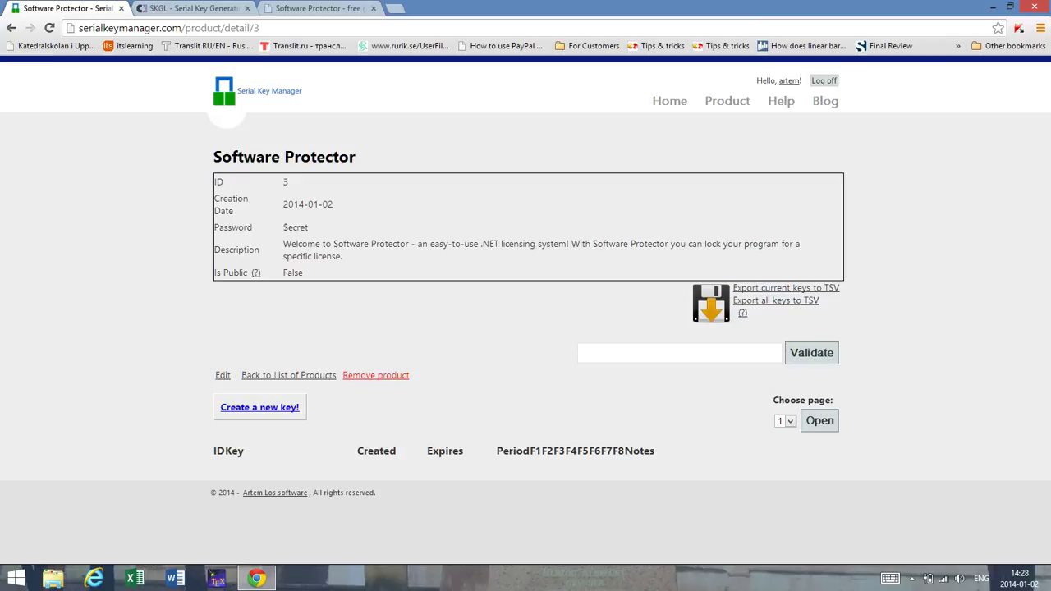
left_click(727, 101)
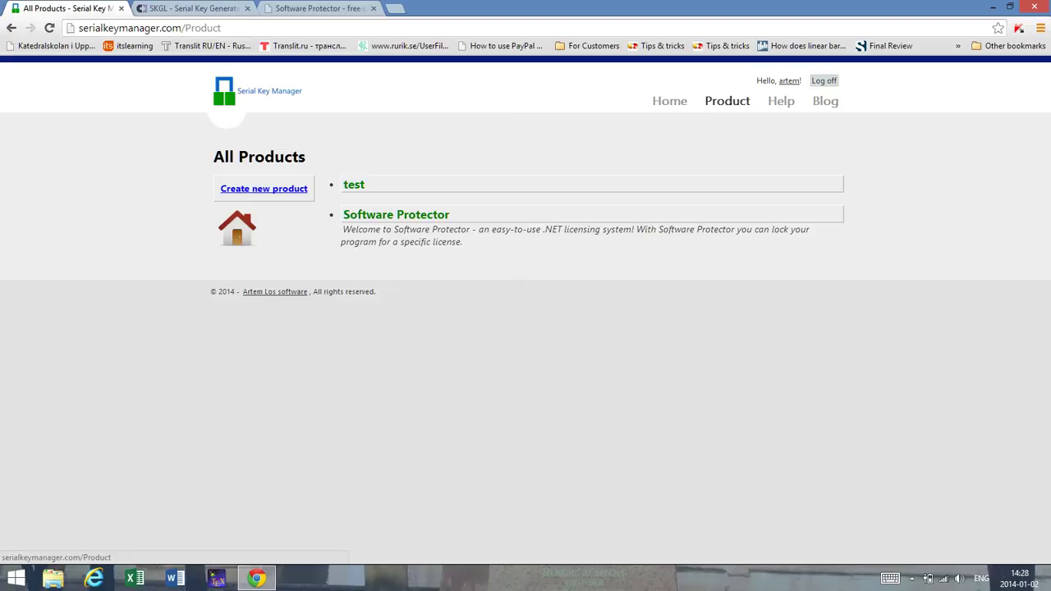
left_click(353, 183)
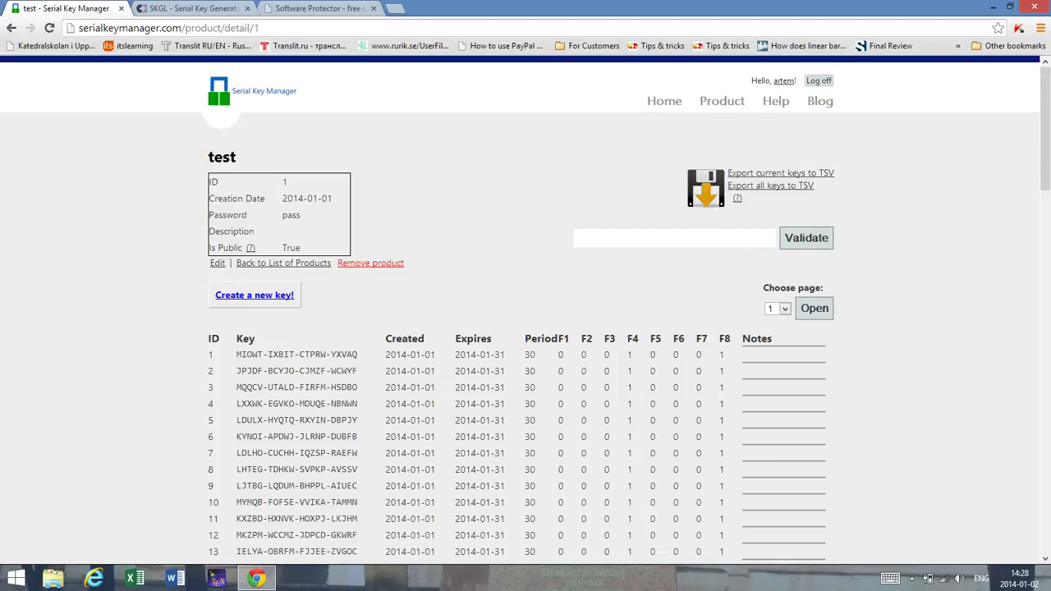
left_click(721, 100)
left_click(374, 215)
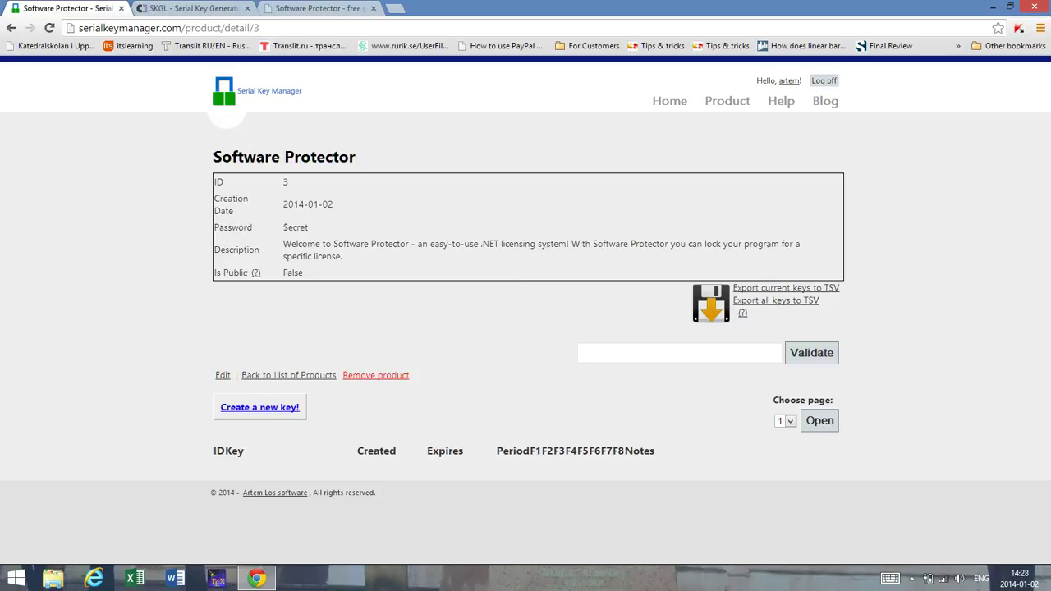
left_click(260, 407)
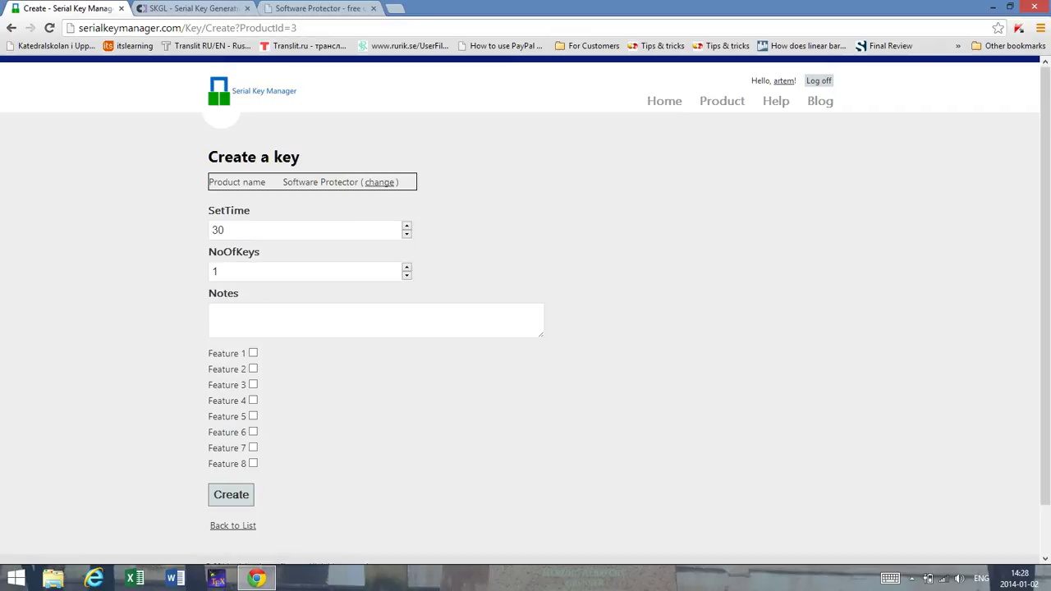
Step: Set the number of keys to 100 with Features 1 and 2 on and Feature 3 off
left_click(220, 271)
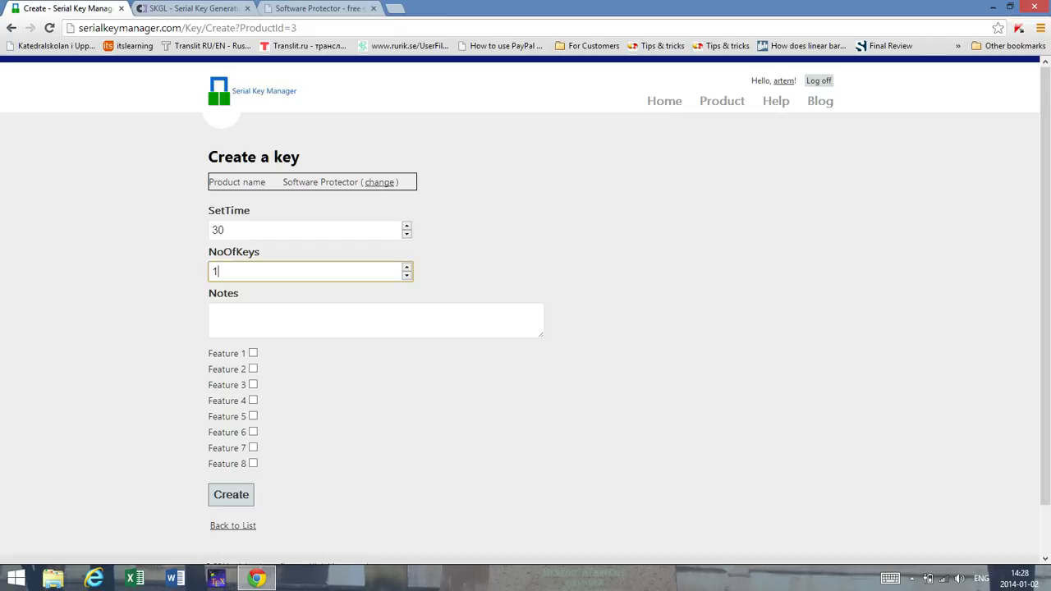
type("00")
left_click(253, 384)
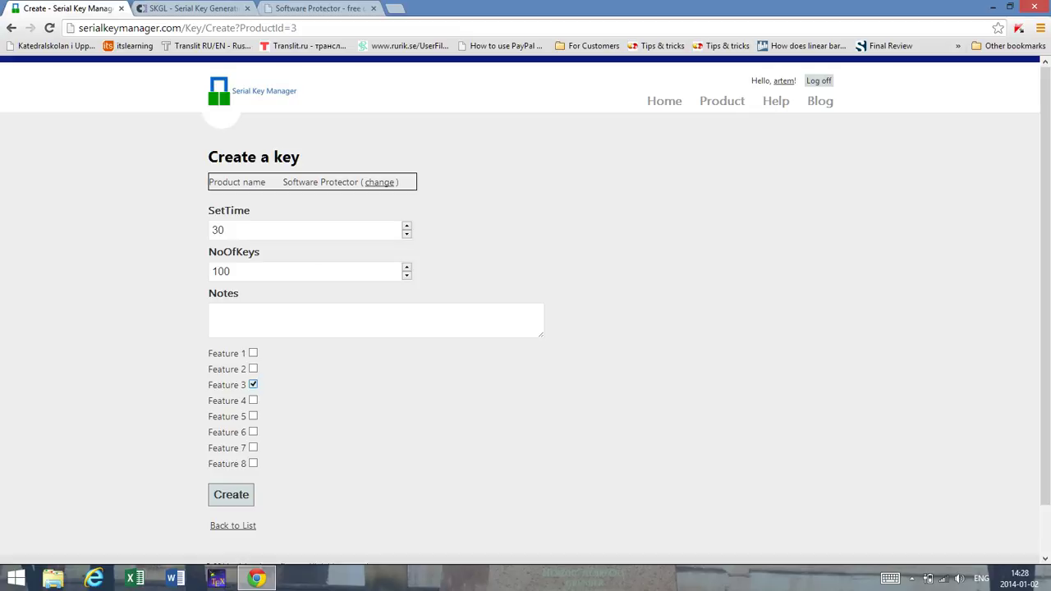
key("space")
left_click(253, 369)
left_click(253, 385)
key("space")
Step: Add a note naming the recipient, change SetTime from 30 to 45, and create the keys
left_click(212, 314)
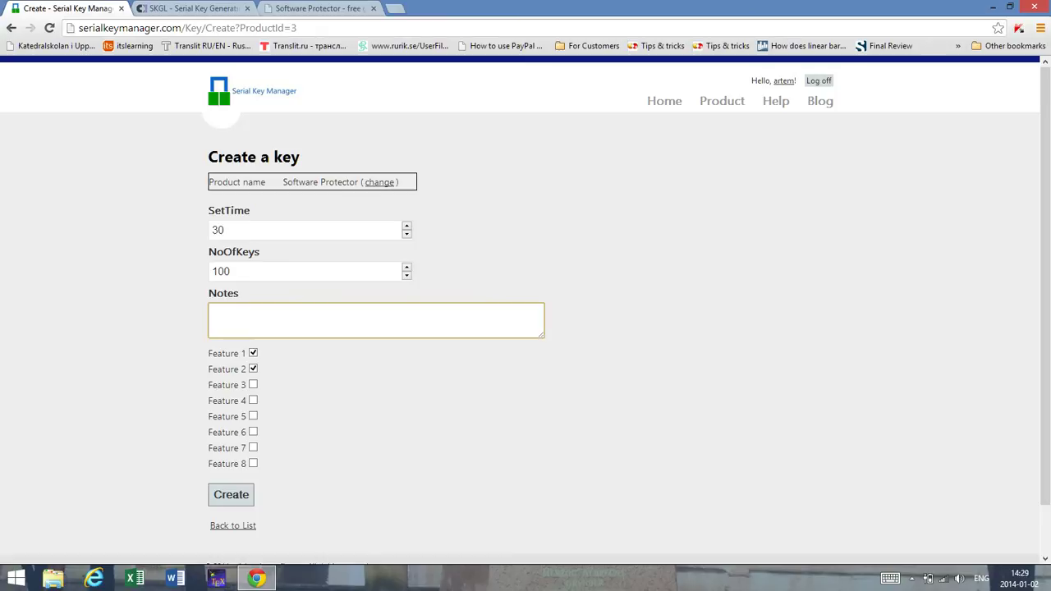
type("to Scot")
key("Tab")
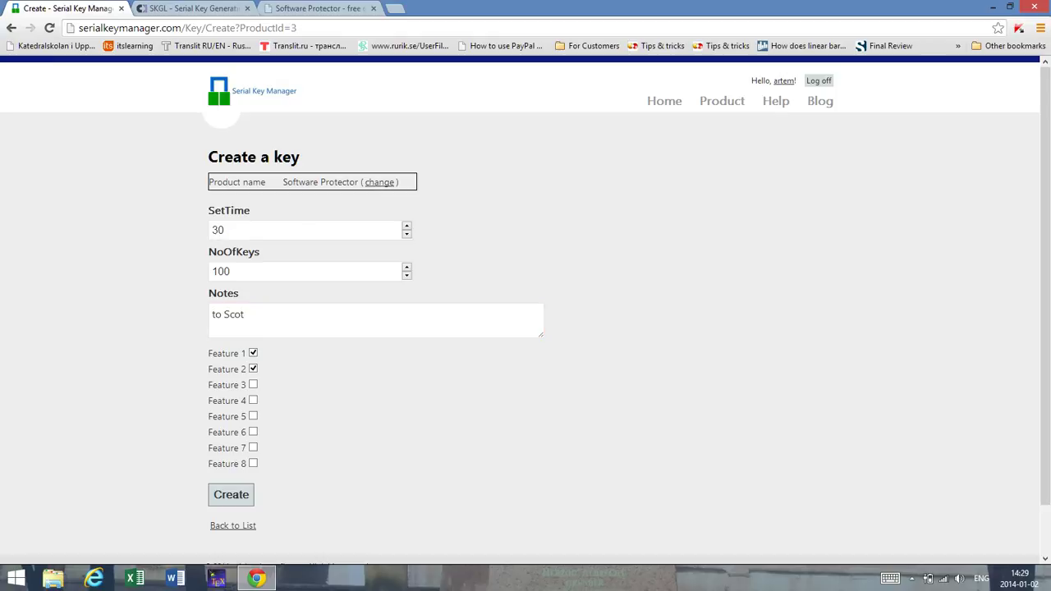
left_click(218, 230)
key("ctrl+a")
type("45")
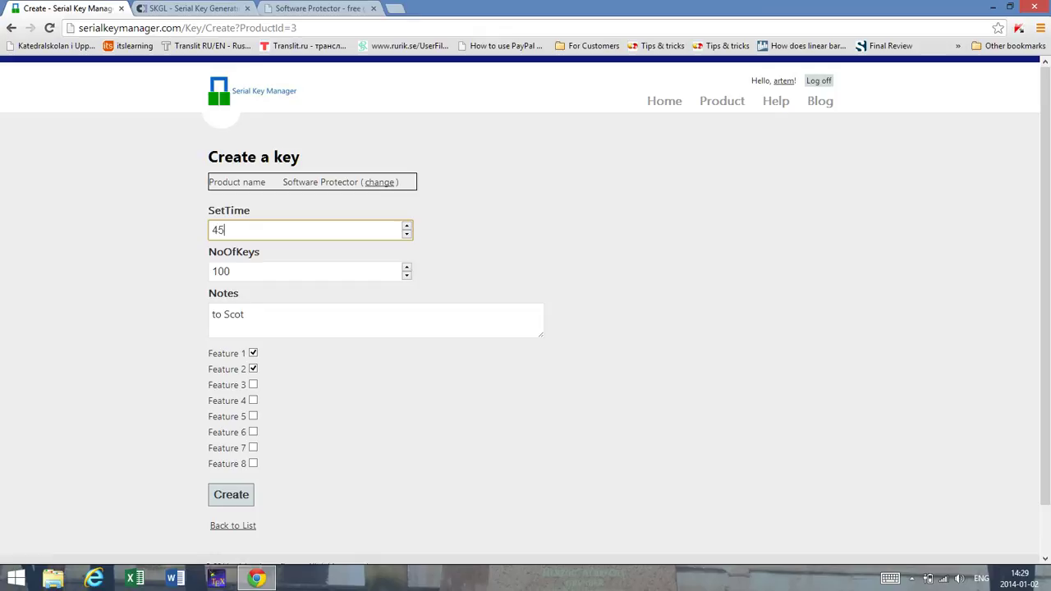
left_click(230, 495)
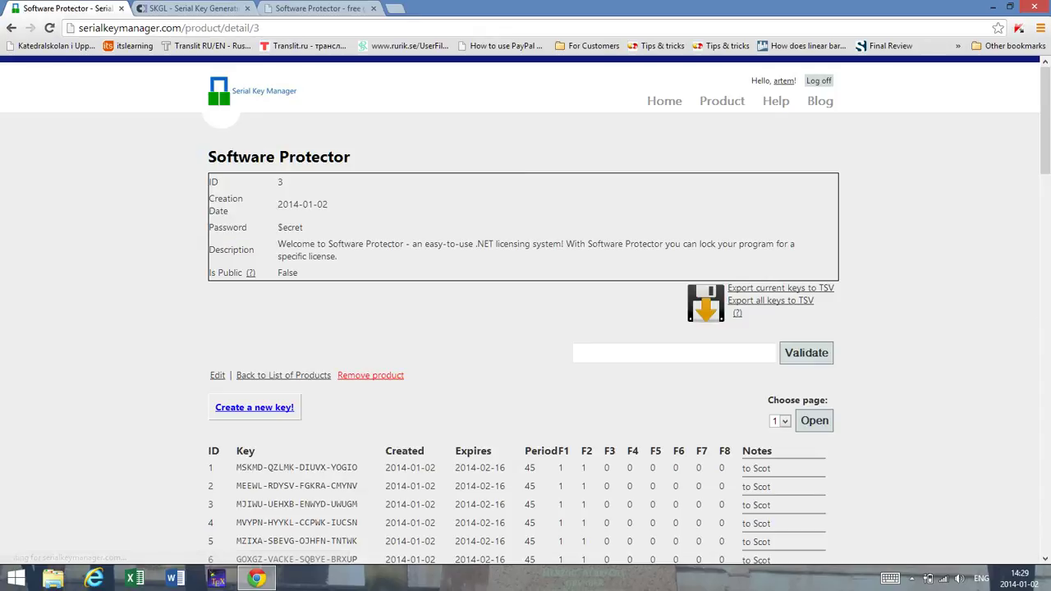
Step: Scroll the Software Protector key list and select the row 11 key to copy it
scroll(526, 329, "down", 4)
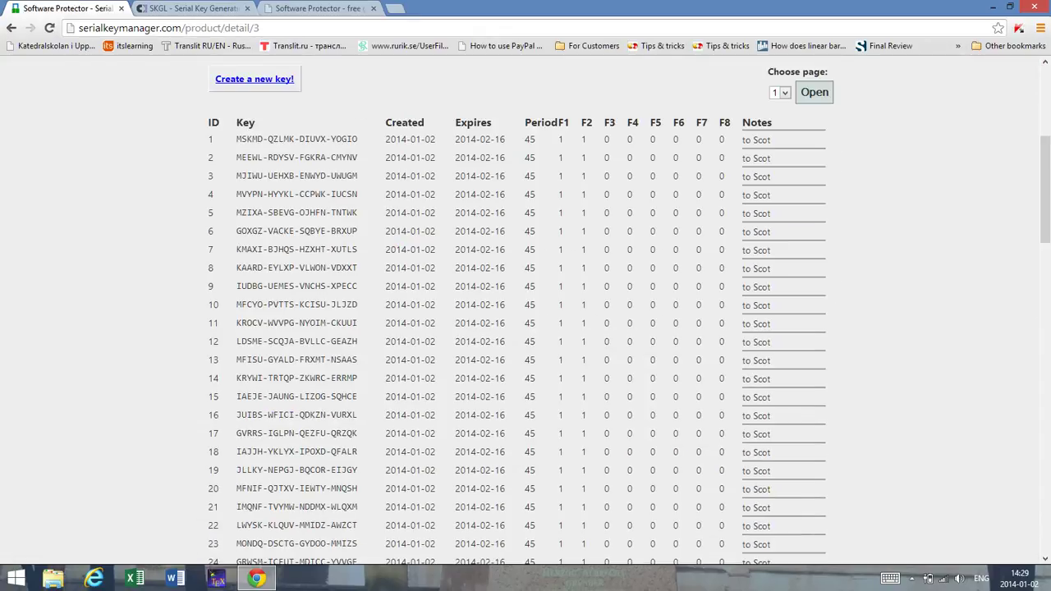
scroll(526, 328, "down", 18)
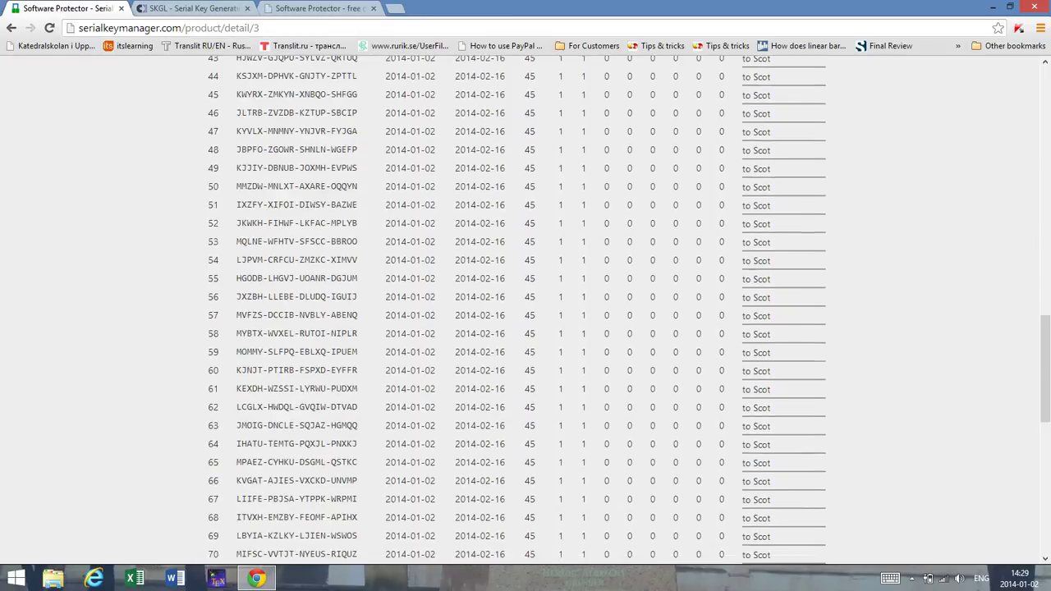
scroll(526, 328, "up", 20)
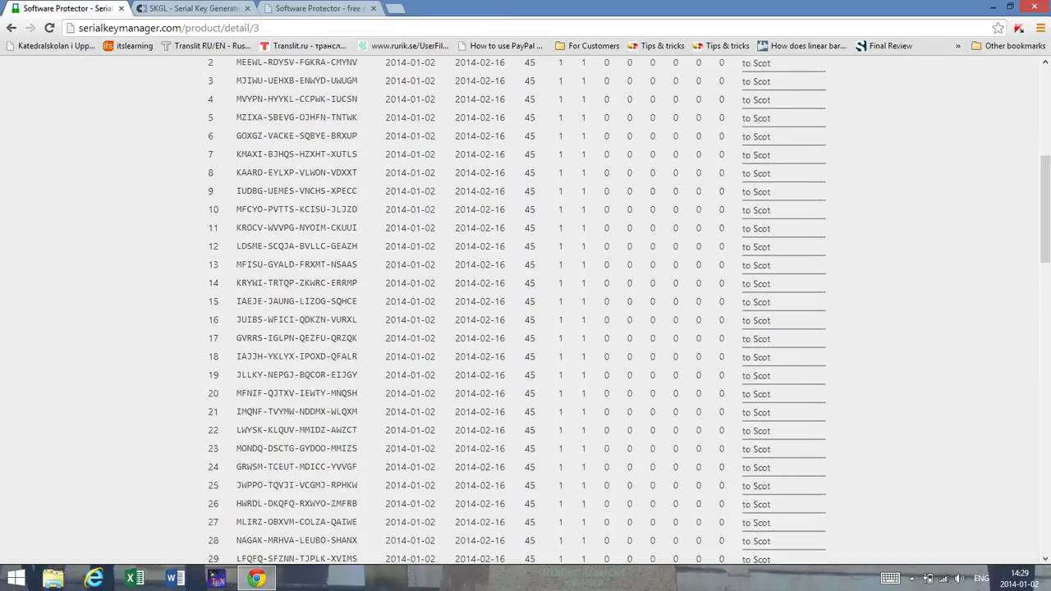
scroll(526, 328, "down", 3)
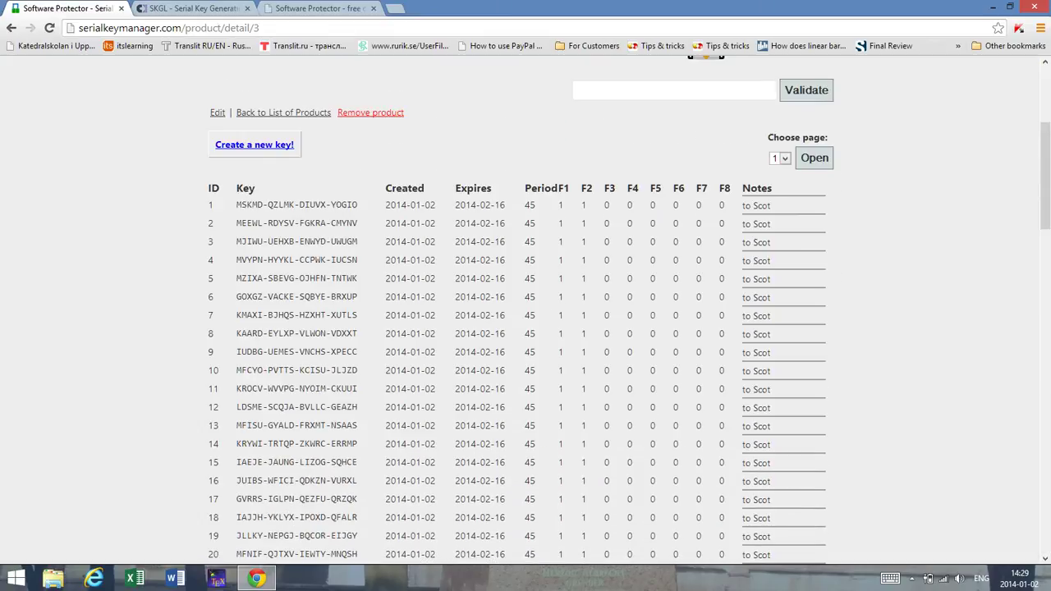
left_click_drag(359, 389, 237, 388)
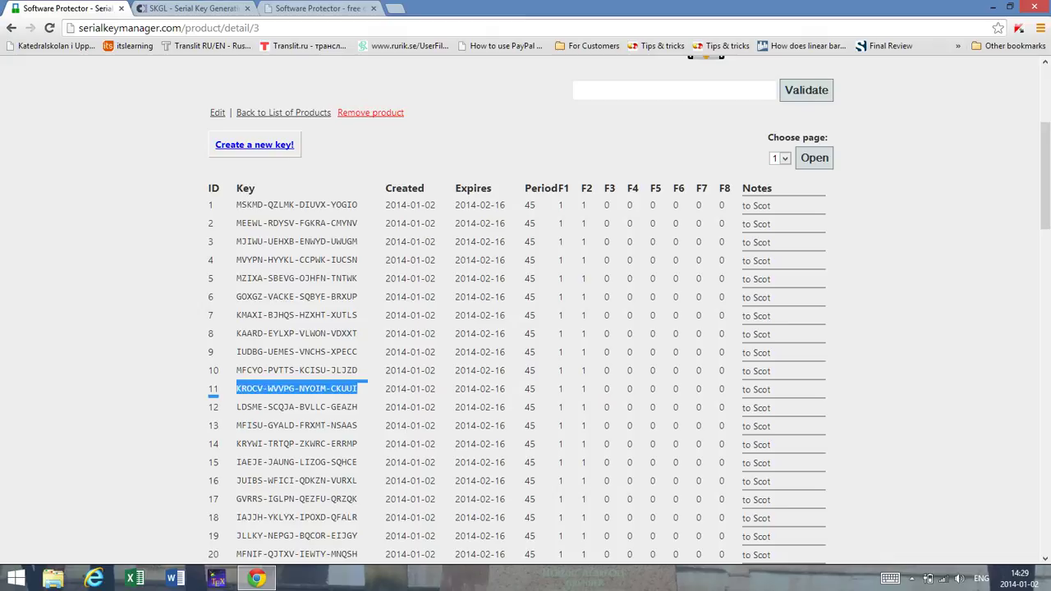
right_click(255, 390)
Step: Copy the selected key, validate it online, and review its full valid-key details
left_click(278, 397)
scroll(525, 329, "up", 3)
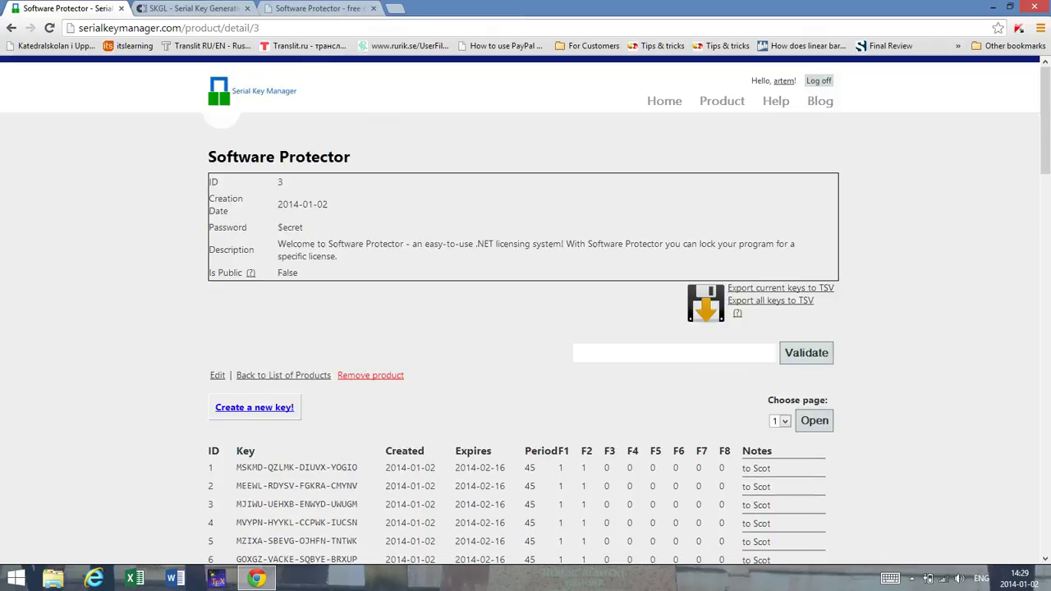
right_click(679, 352)
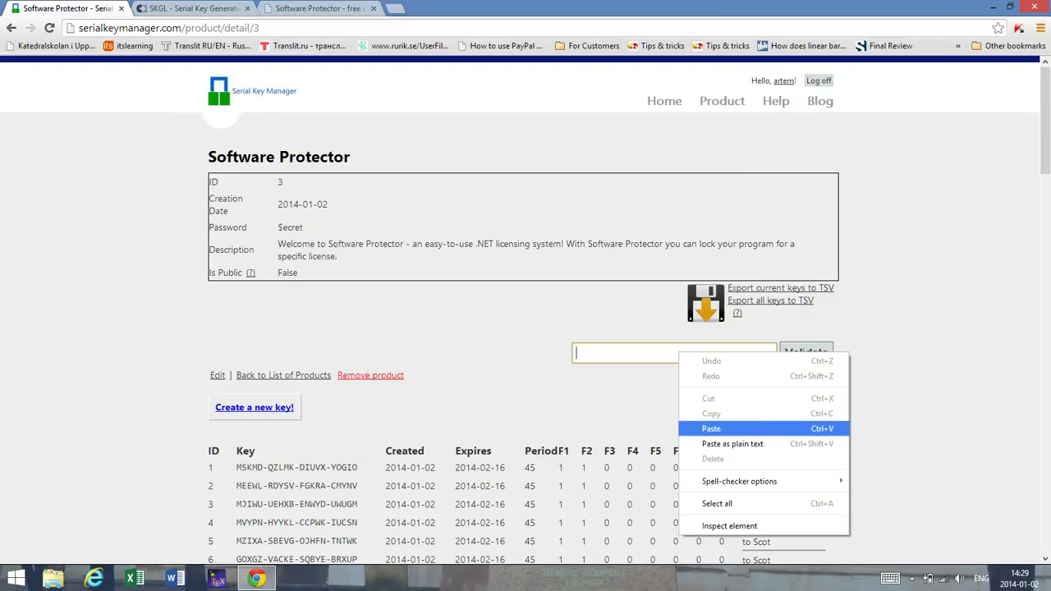
left_click(704, 428)
key("Return")
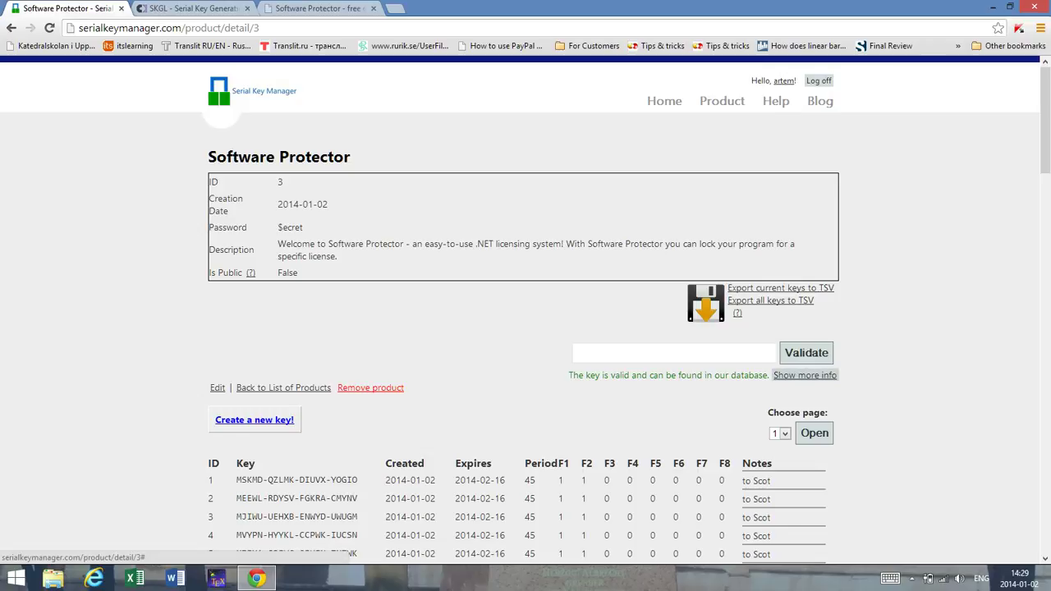
left_click(805, 375)
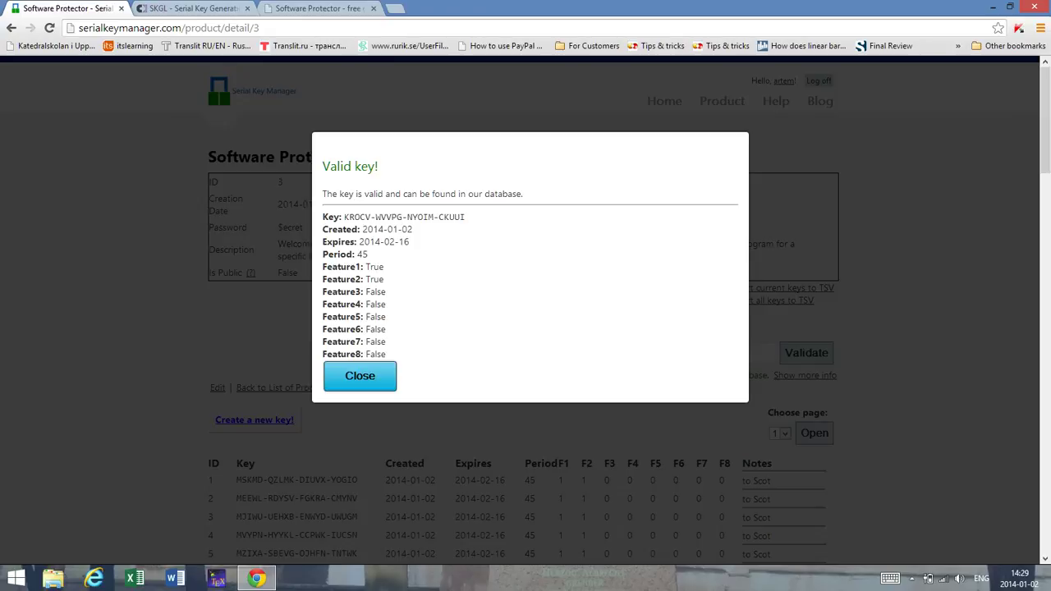
left_click(360, 376)
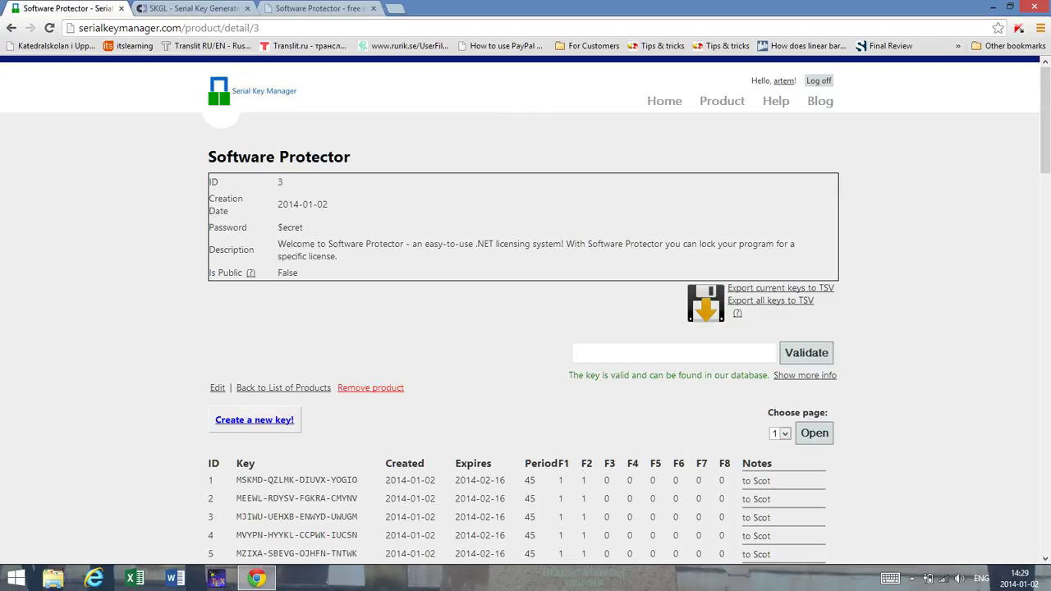
Step: Browse the Choose page list of key pages and focus the validation box
scroll(526, 328, "down", 3)
left_click(780, 302)
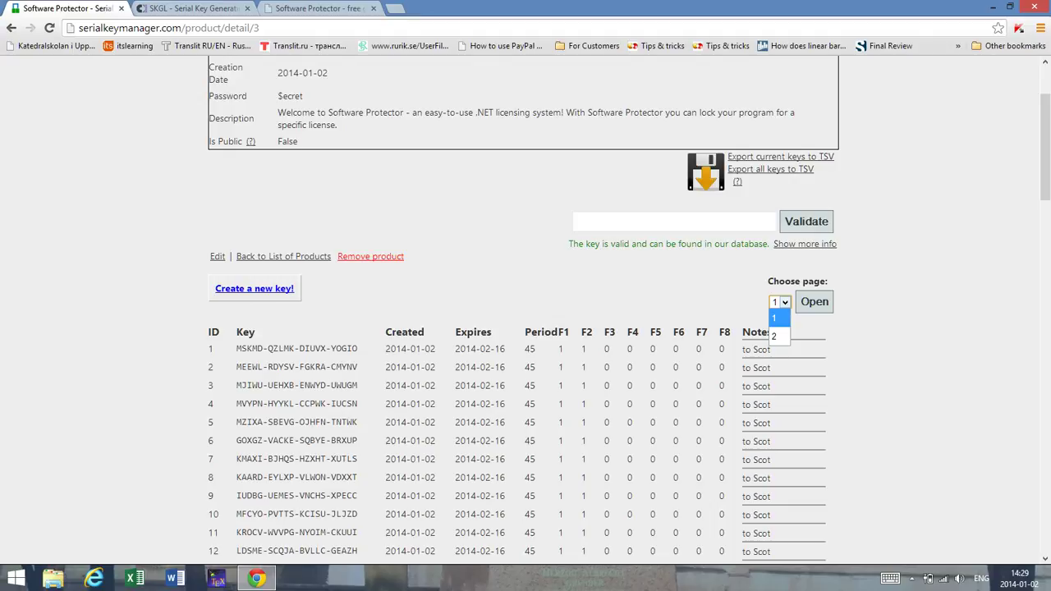
scroll(525, 328, "down", 5)
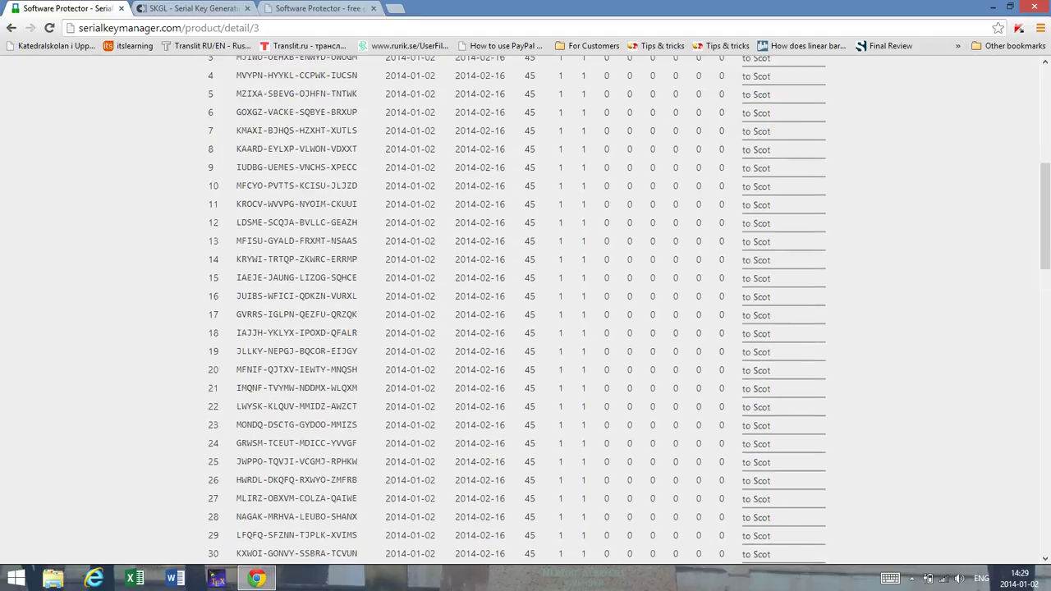
scroll(526, 329, "up", 5)
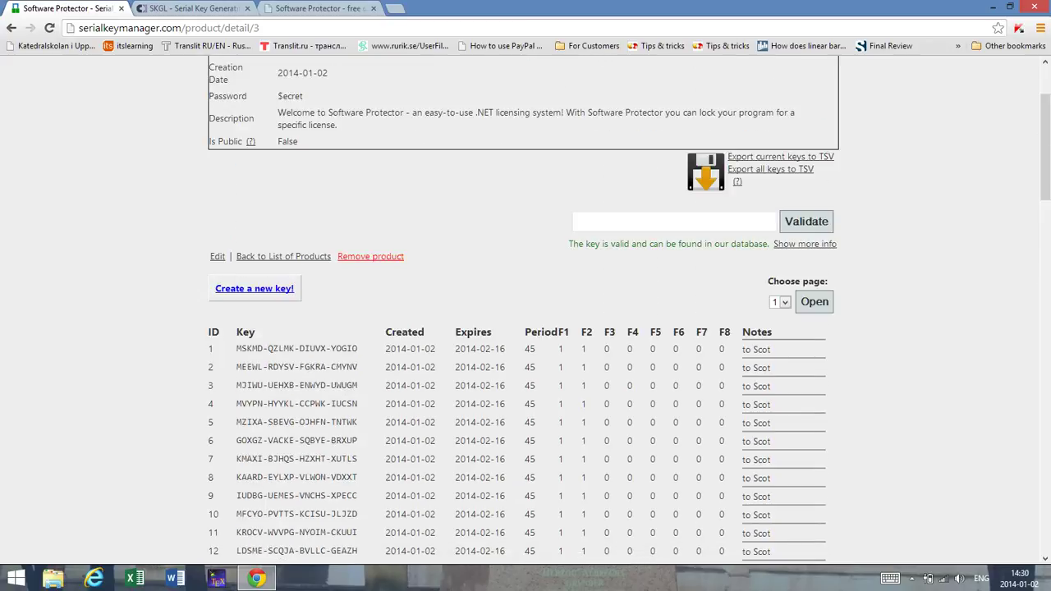
left_click(577, 221)
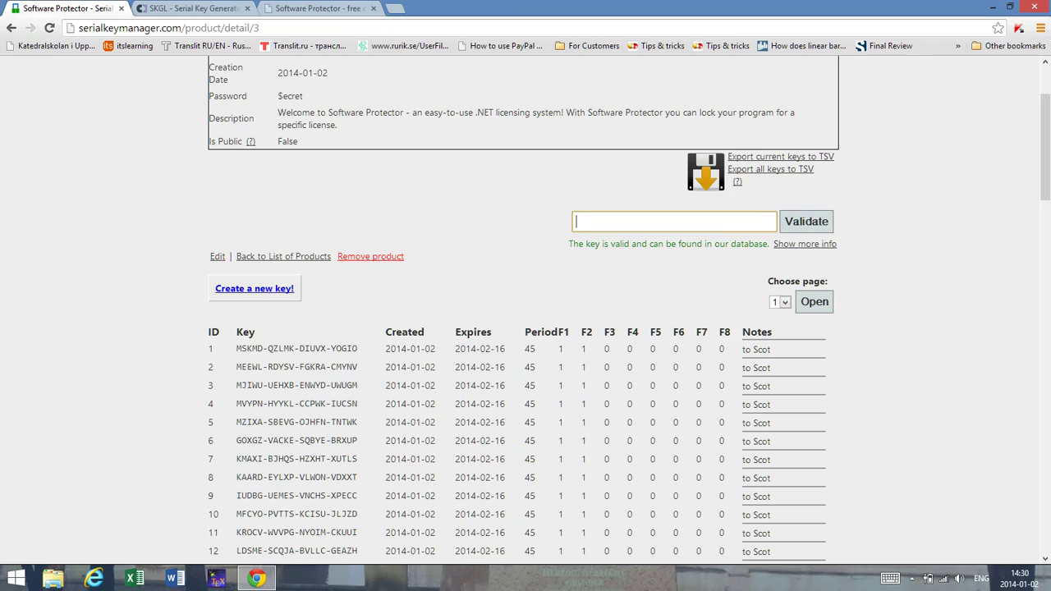
Step: Launch Software Protector from Windows search using 'soft'
key("super")
type("software Protector")
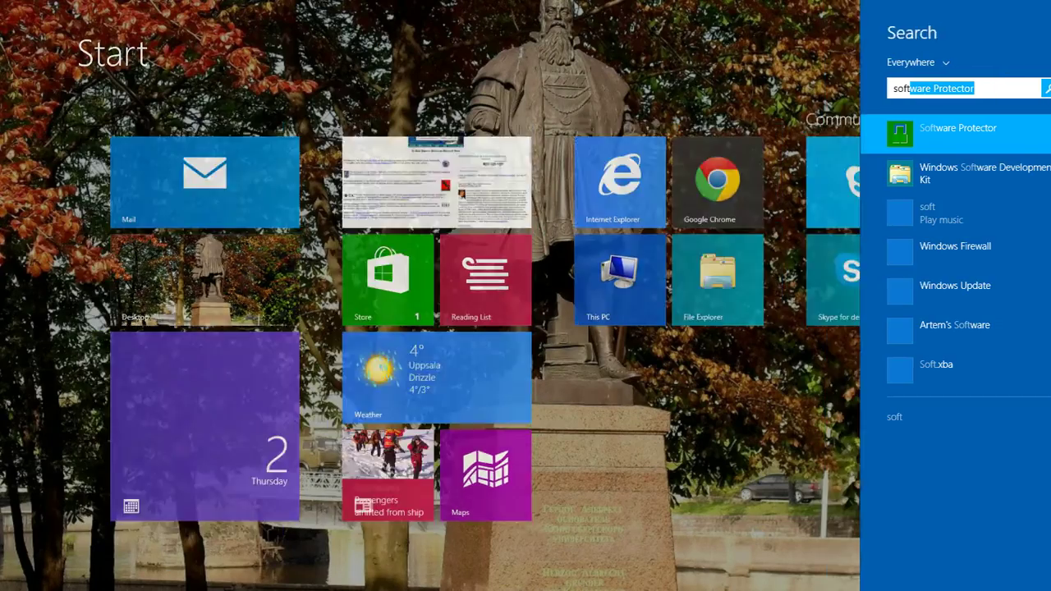
key("Return")
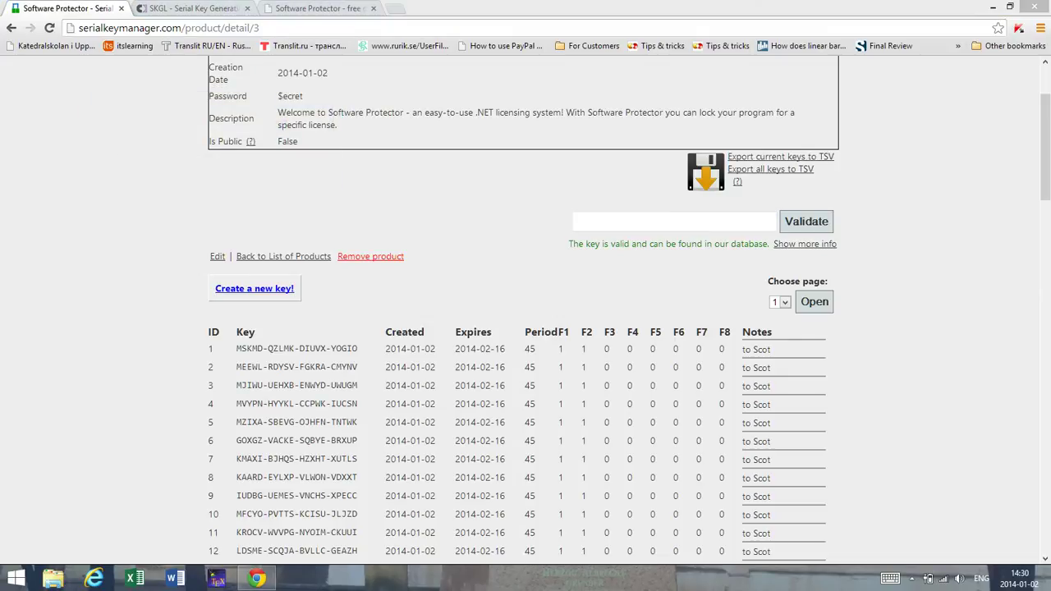
Step: Copy the product password from the web page into Software Protector's Password field
left_click(296, 96)
left_click_drag(303, 96, 278, 96)
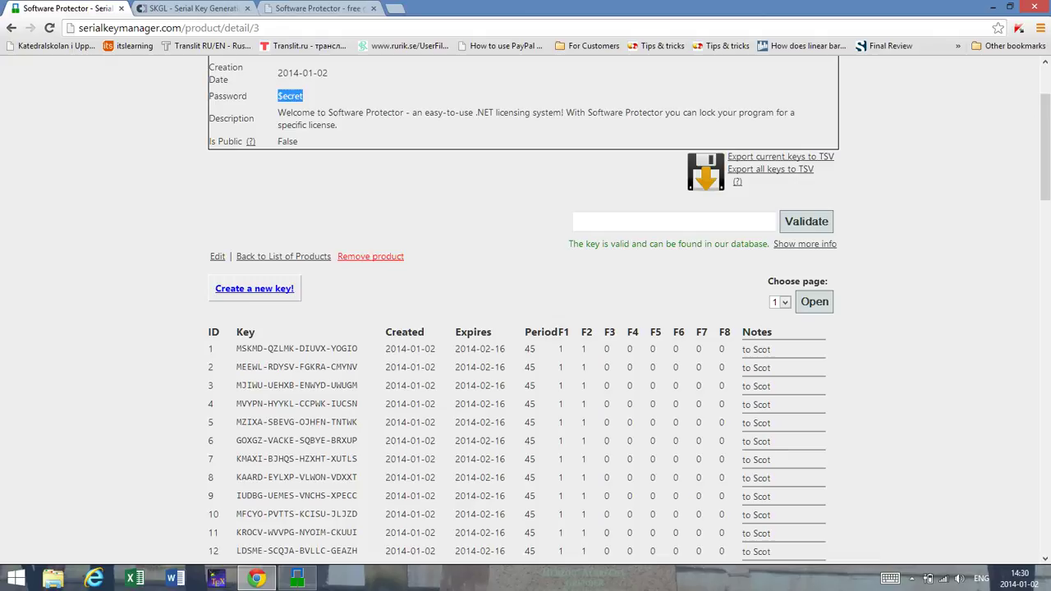
right_click(278, 97)
left_click(299, 104)
left_click(296, 579)
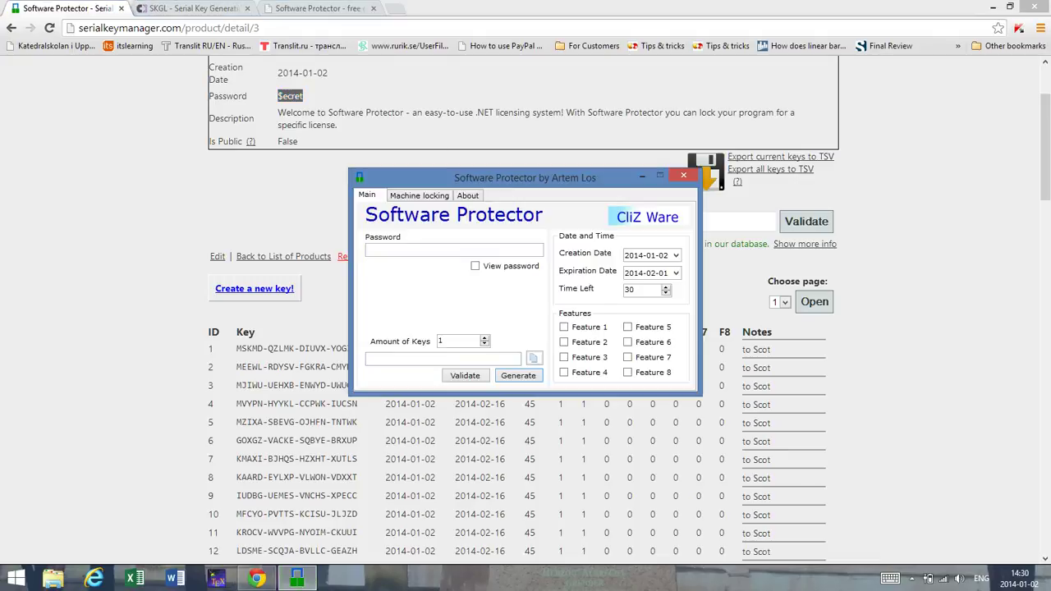
key("ctrl+v")
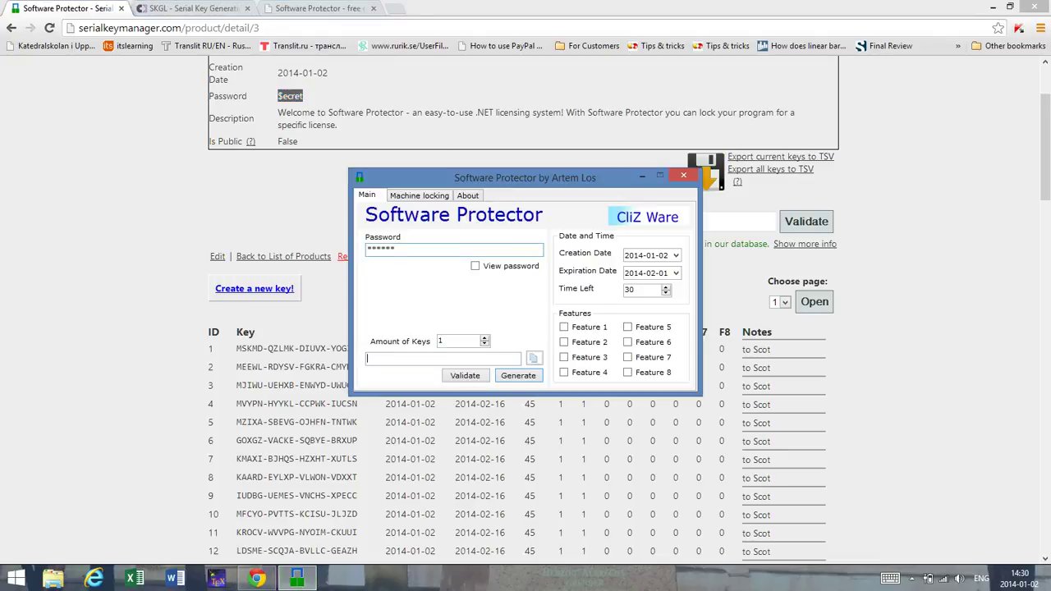
Step: Generate a key with Time Left 100 and confirm it validates locally
left_click(443, 358)
left_click(518, 375)
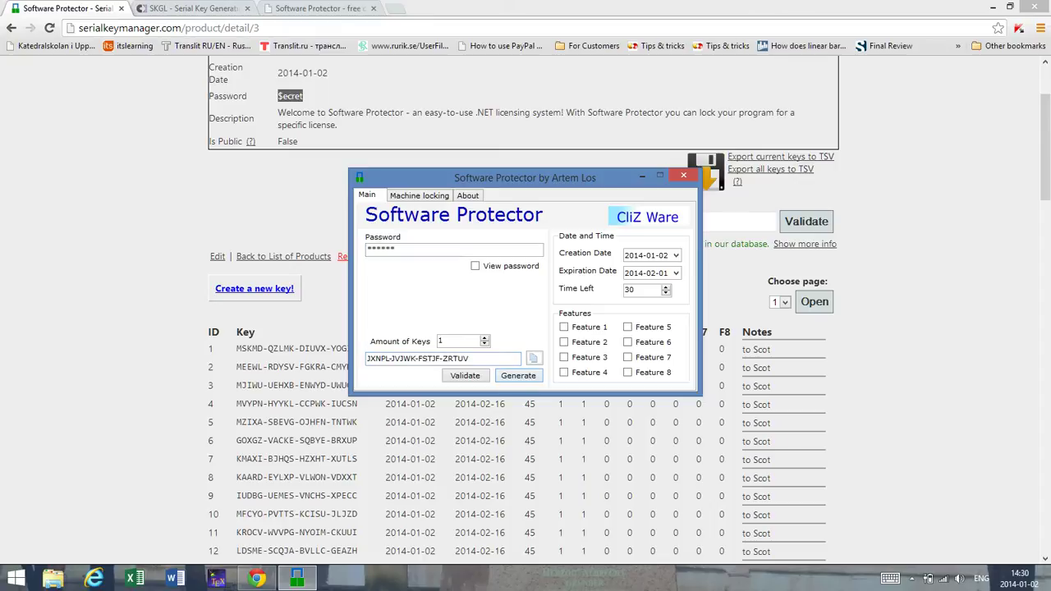
double_click(631, 289)
type("100")
left_click(518, 375)
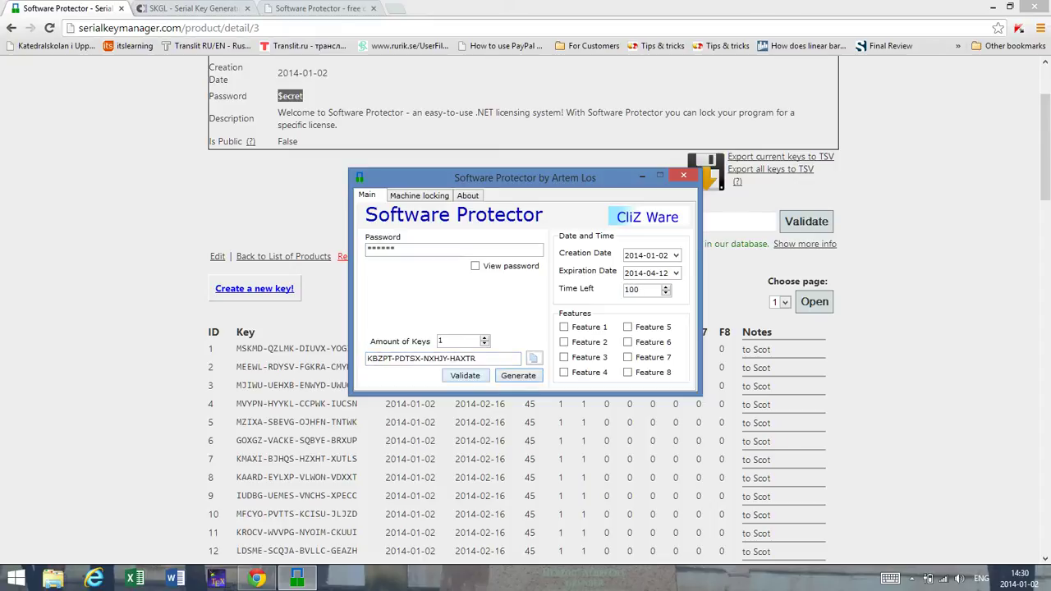
left_click(465, 375)
left_click(242, 344)
Step: Validate the generated key online and review its details, noting period 100
key("alt+Tab")
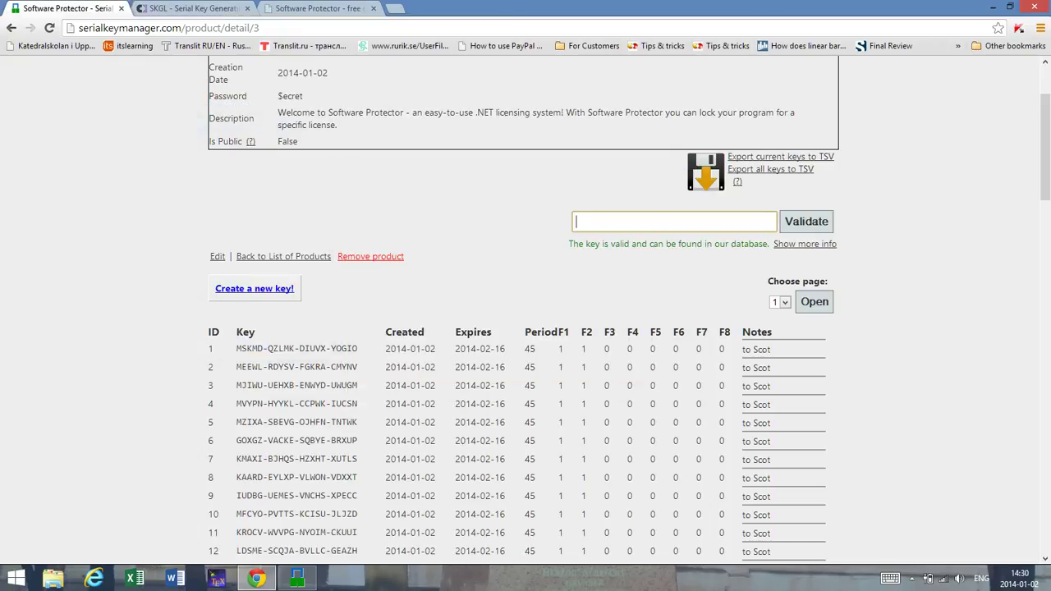
key("ctrl+v")
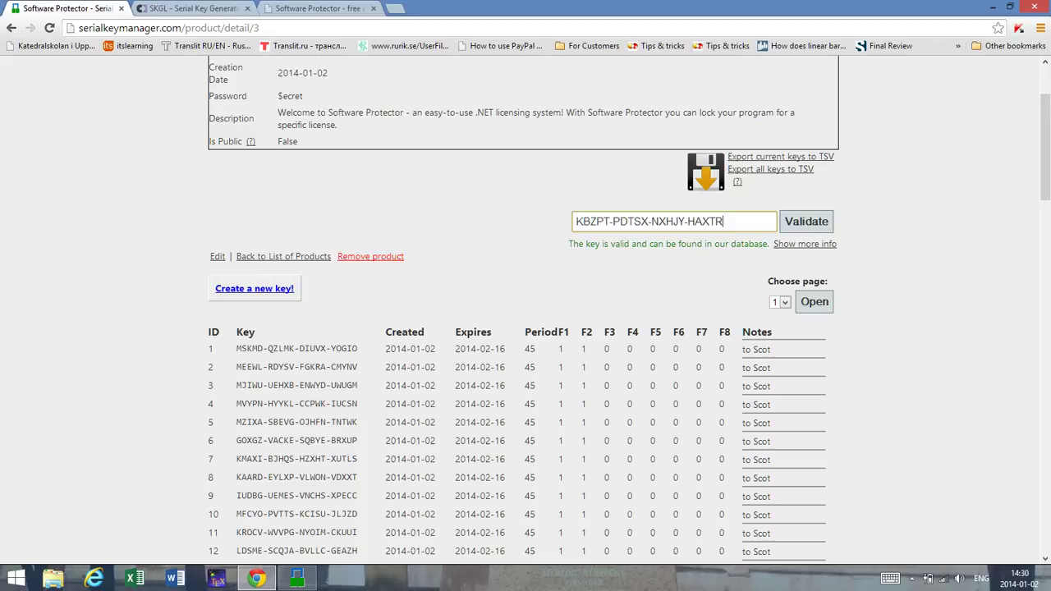
key("Return")
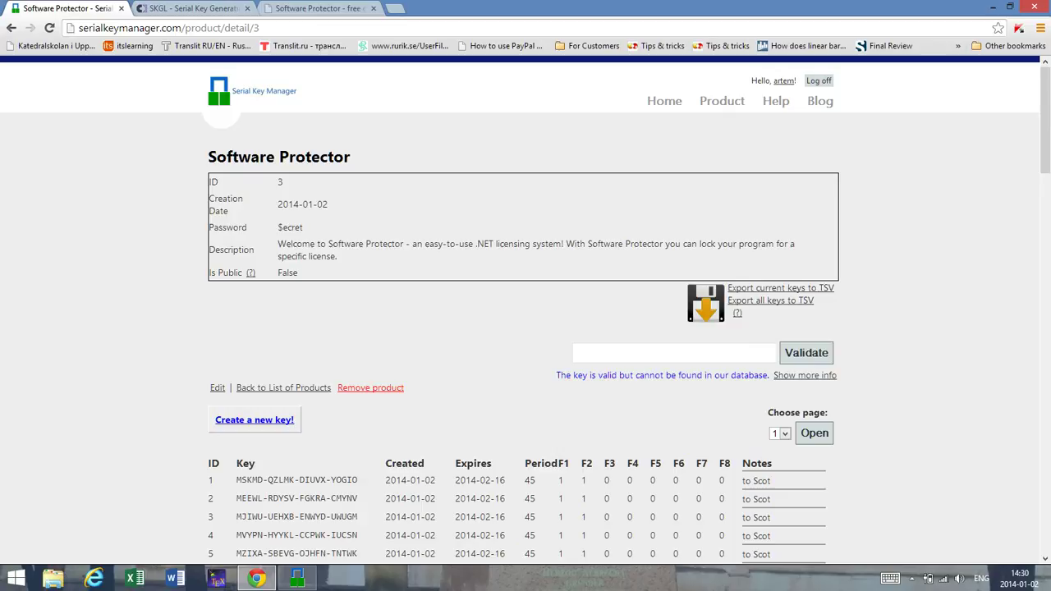
scroll(525, 329, "down", 2)
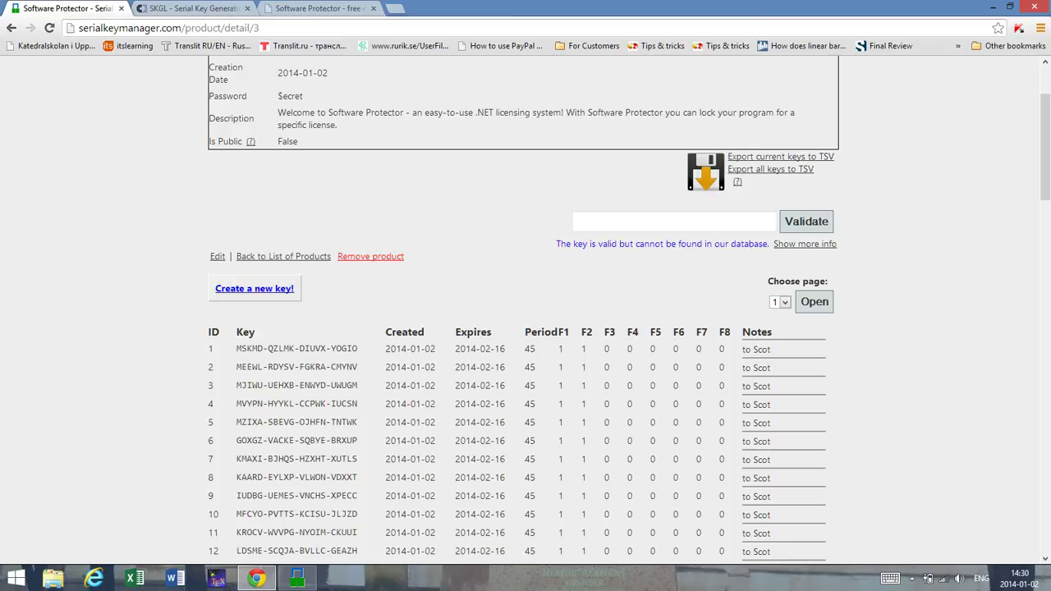
left_click(804, 244)
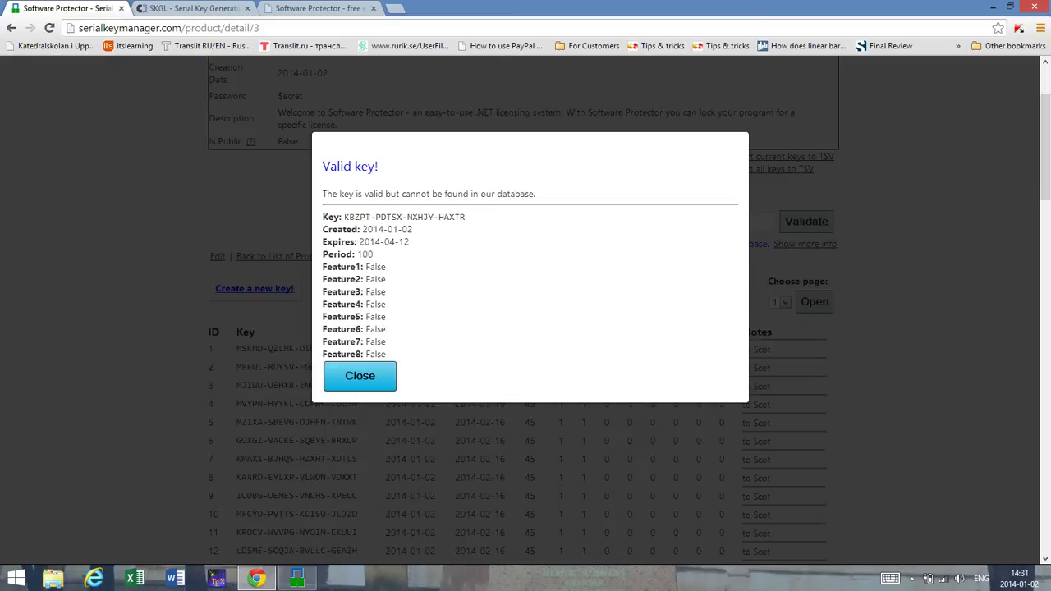
left_click_drag(374, 255, 357, 254)
left_click(359, 376)
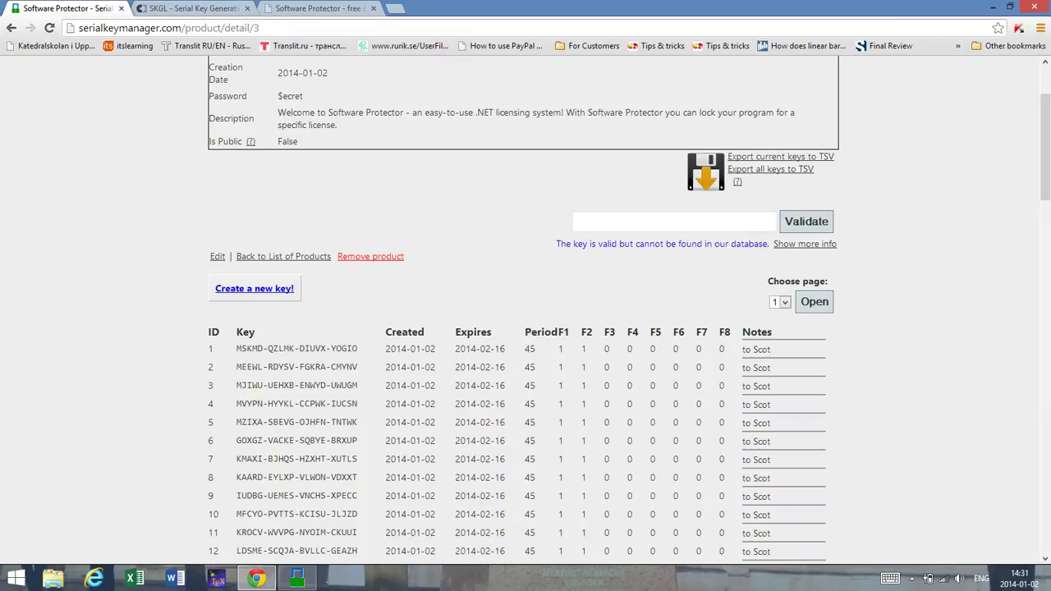
Step: Bring up the Software Protector window from the taskbar and hide it again
scroll(525, 312, "up", 2)
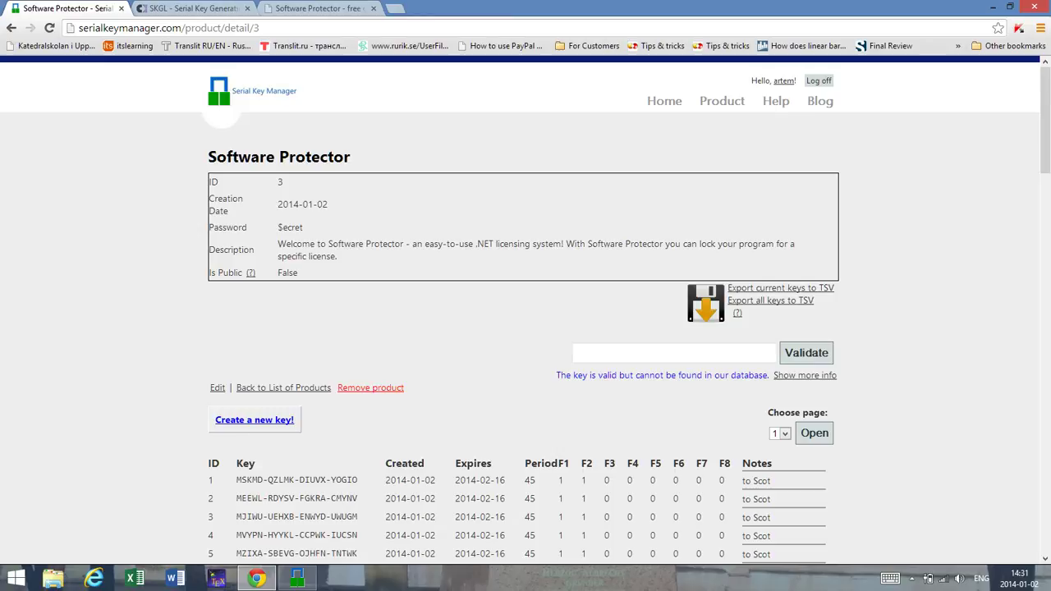
left_click(297, 579)
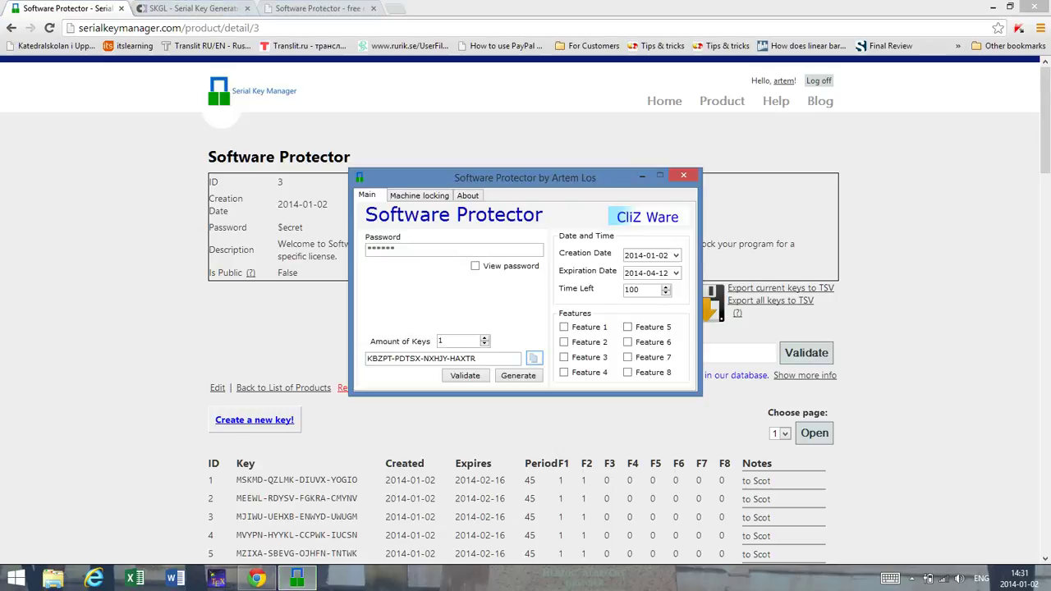
left_click(684, 175)
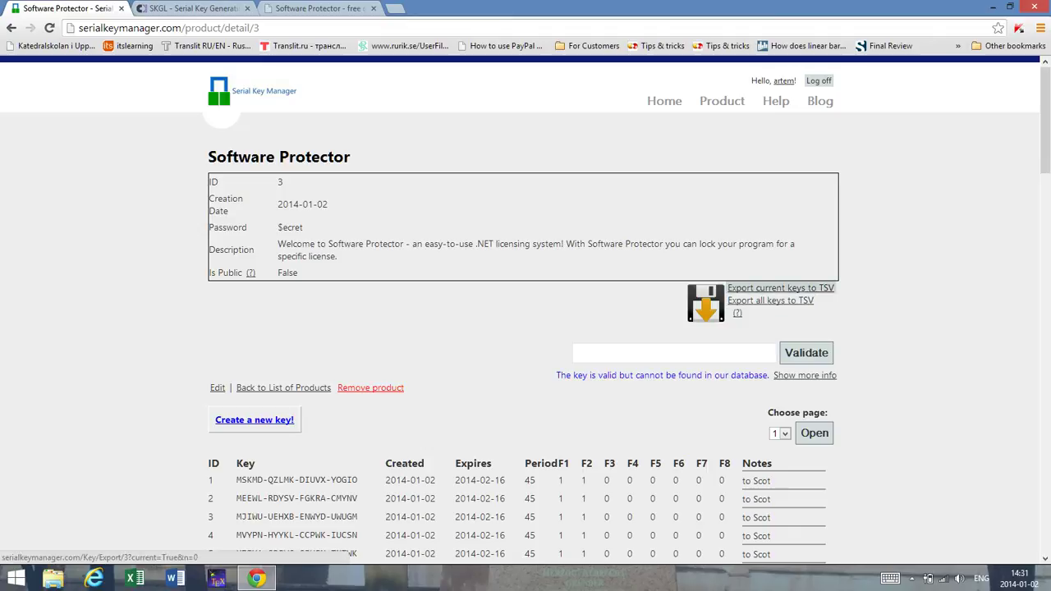
Step: Export the current keys as Software Protector0.tsv, then return to the Home dashboard
scroll(780, 289, "down", 14)
scroll(780, 289, "down", 7)
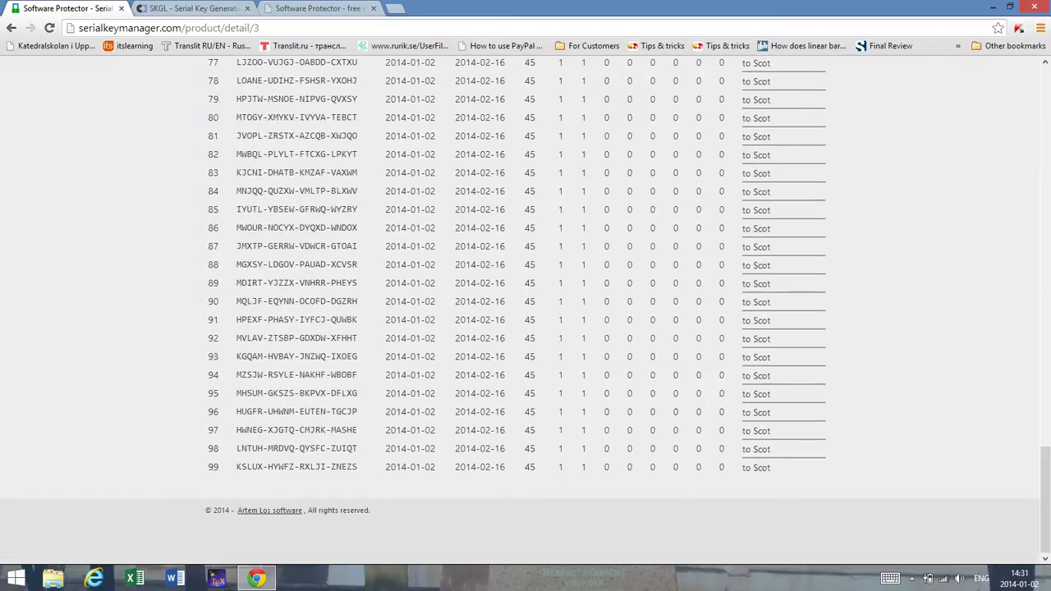
scroll(780, 289, "up", 20)
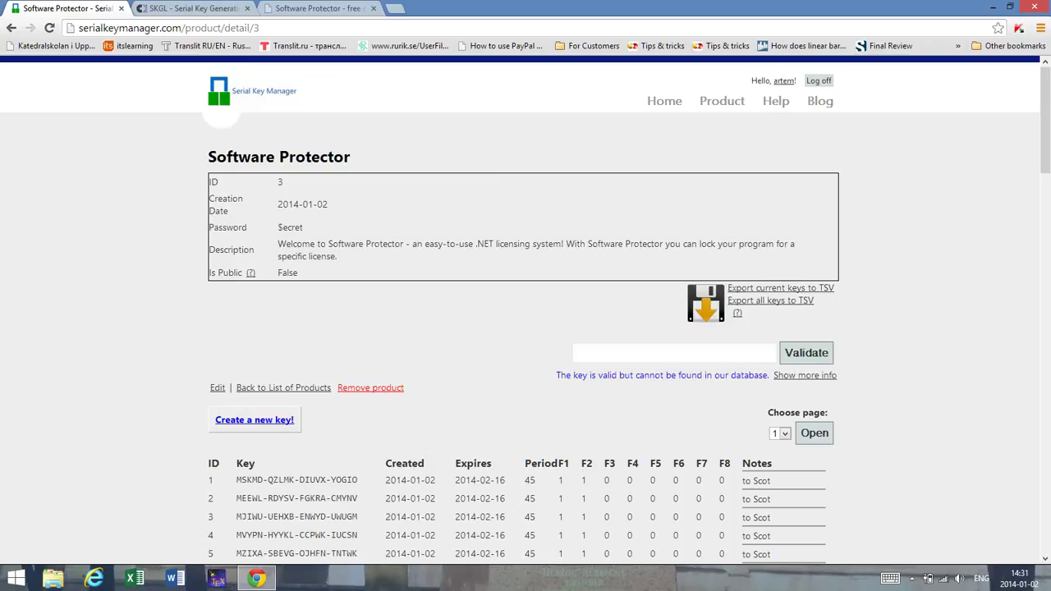
scroll(525, 328, "down", 2)
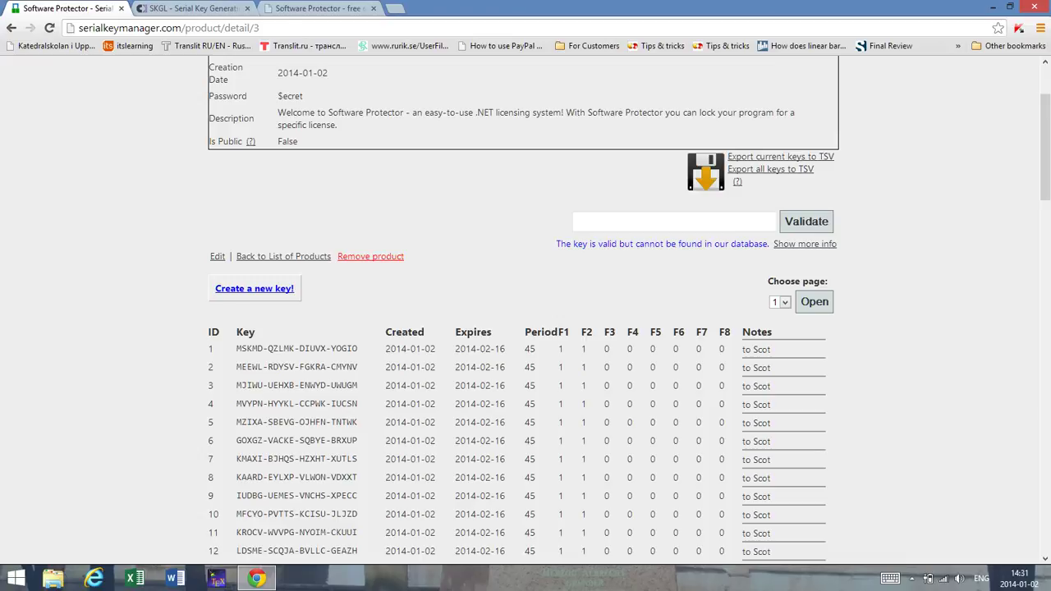
scroll(526, 328, "down", 5)
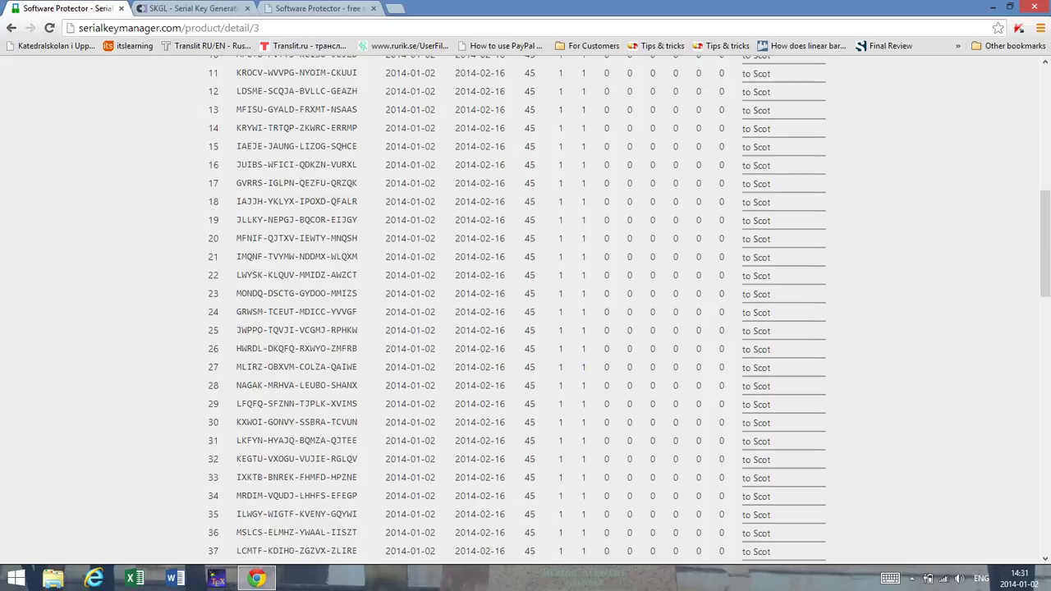
scroll(525, 328, "down", 3)
scroll(780, 288, "up", 10)
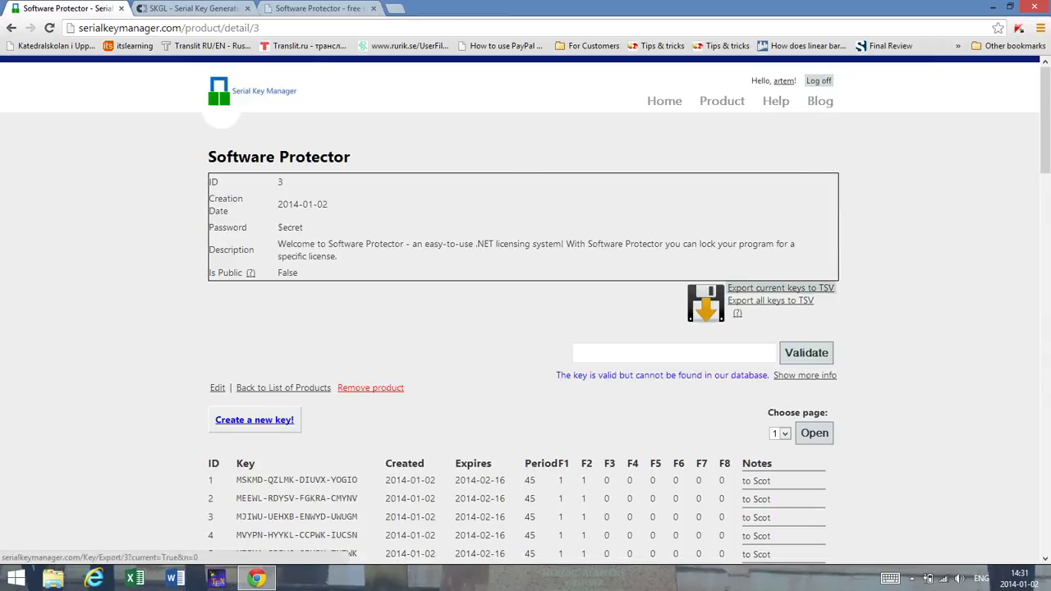
left_click(780, 288)
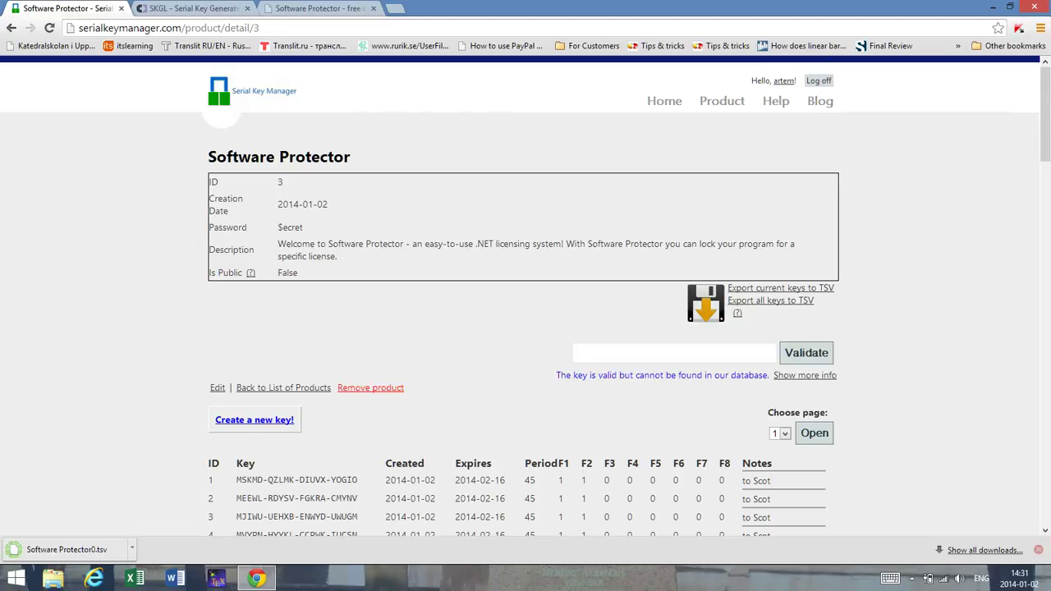
left_click(1039, 550)
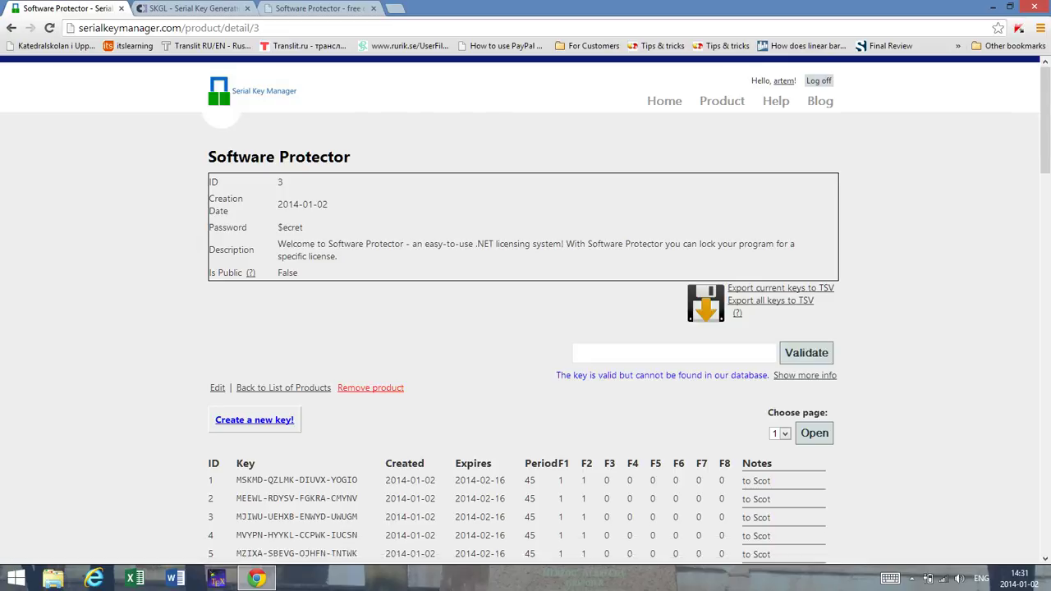
left_click(664, 100)
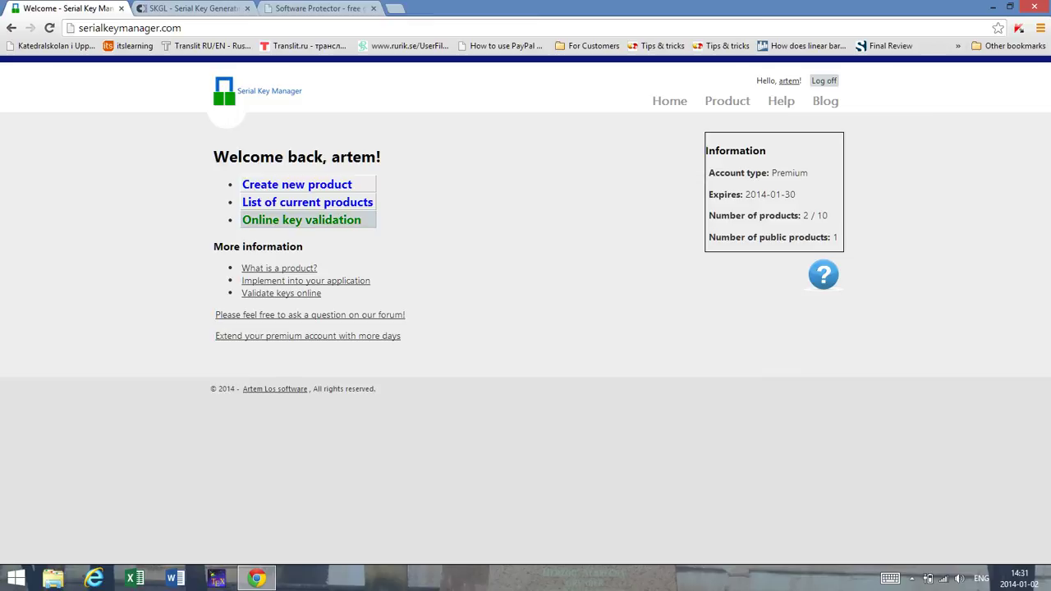
Step: Check which products the online key validation page lists
left_click(302, 219)
left_click(230, 217)
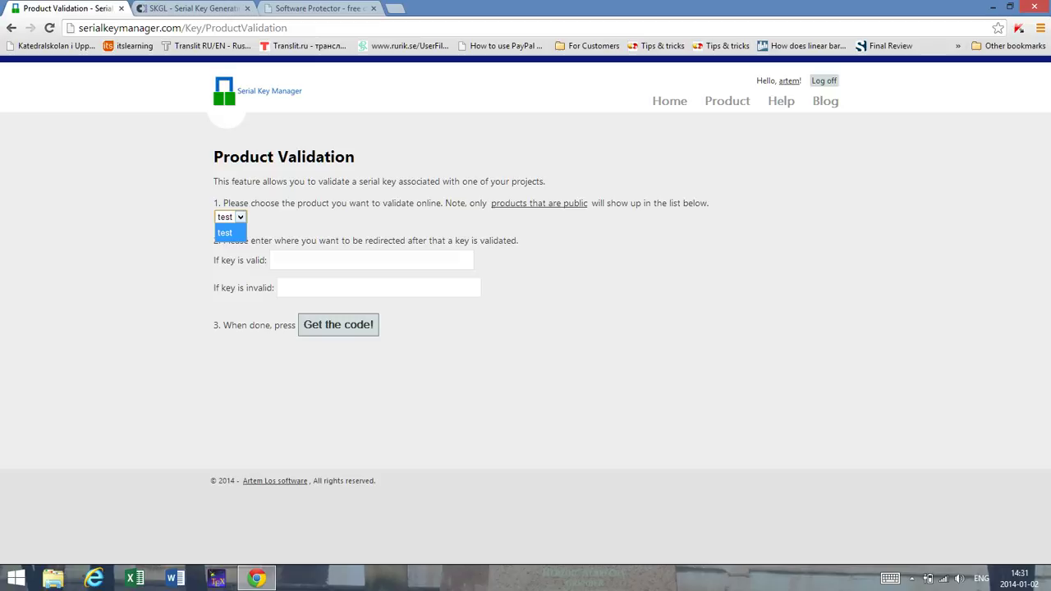
key("Return")
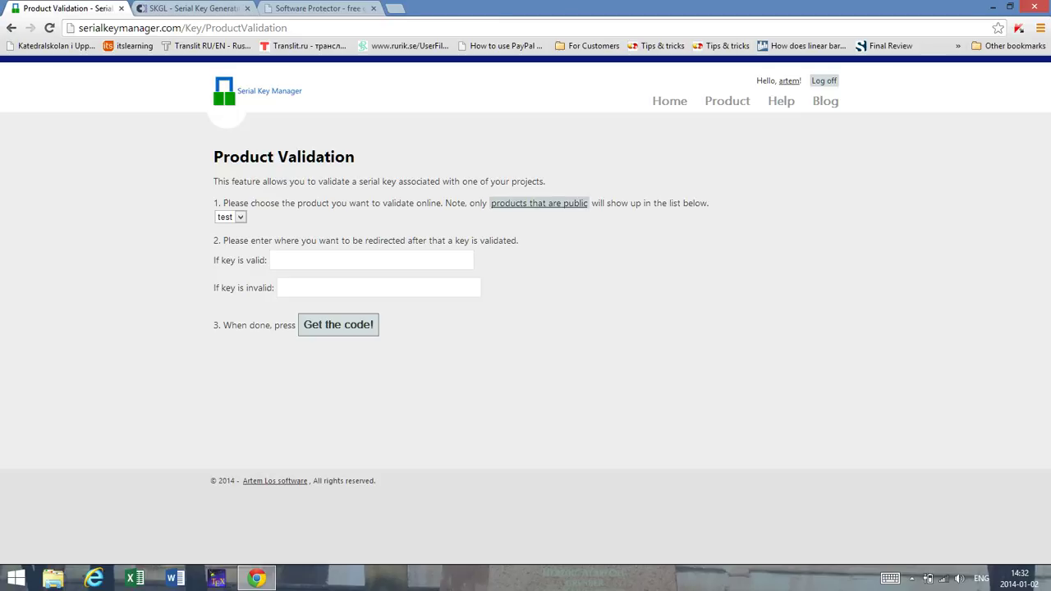
Step: Set Software Protector's IsPublic to true in its edit form and return Home
left_click(726, 100)
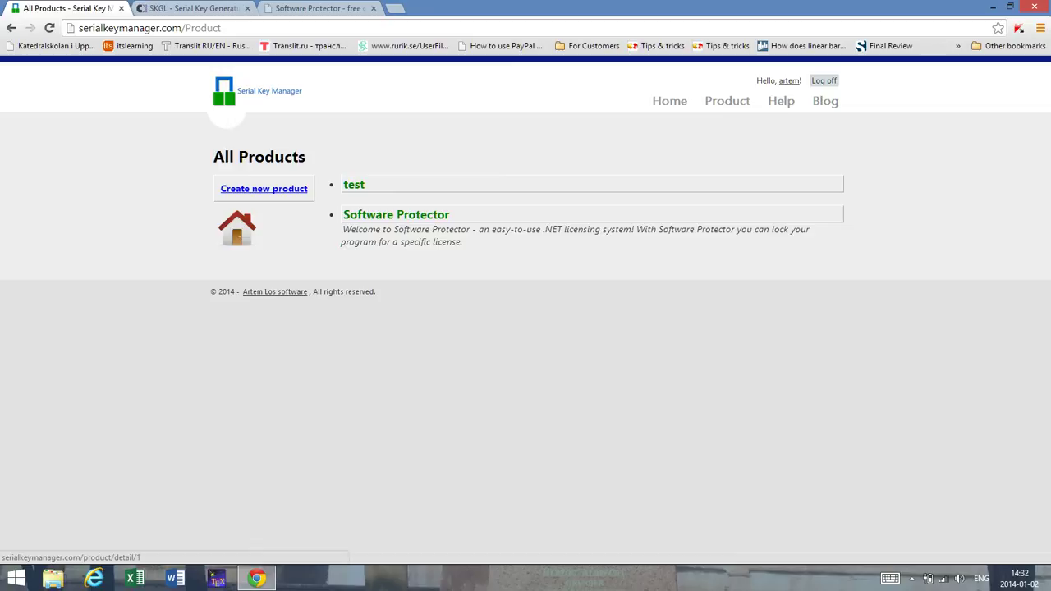
left_click(395, 214)
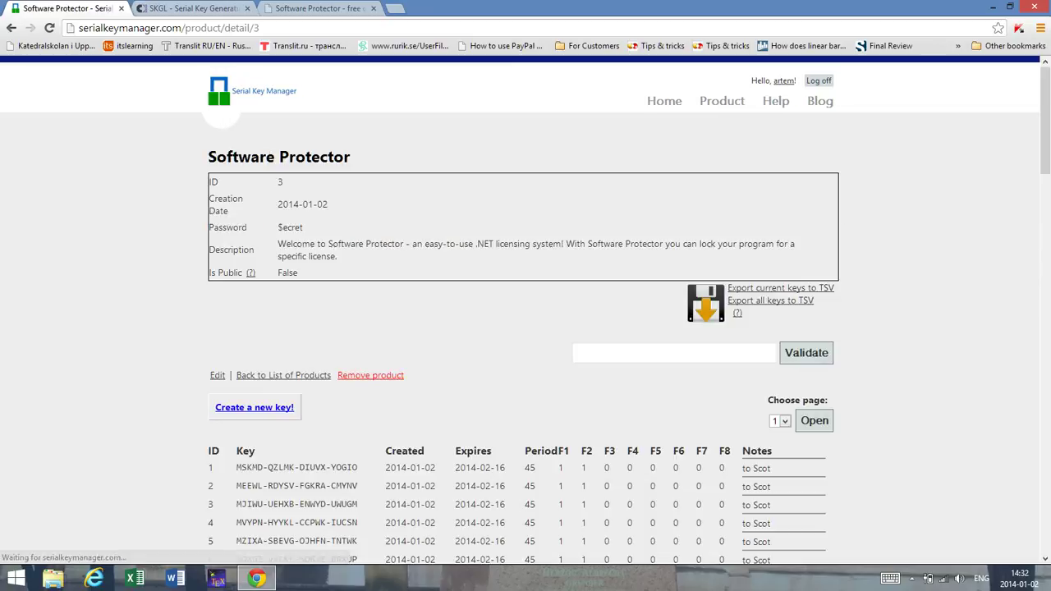
left_click_drag(299, 272, 277, 273)
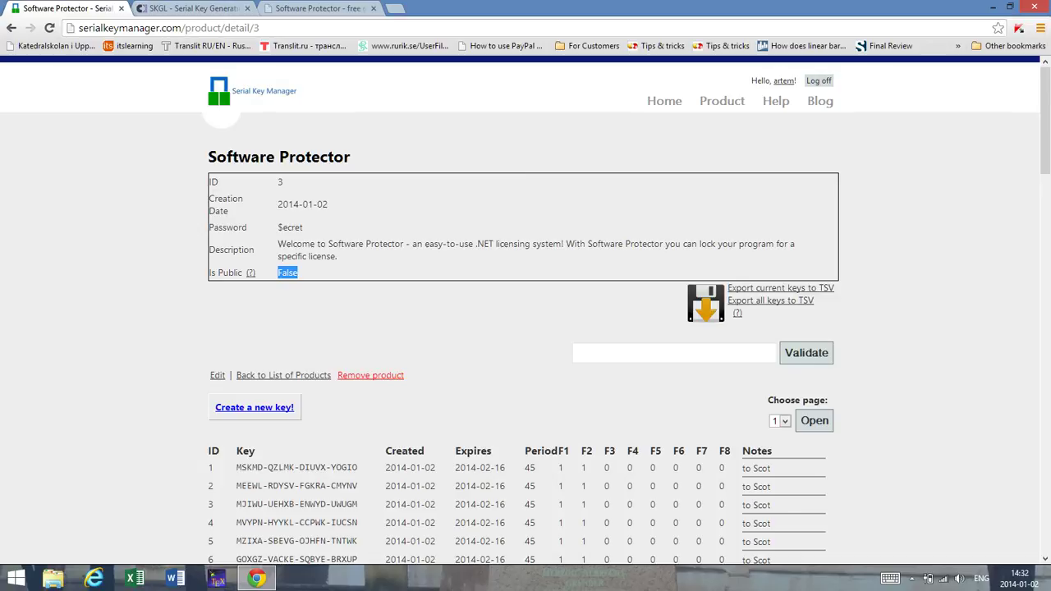
left_click(218, 376)
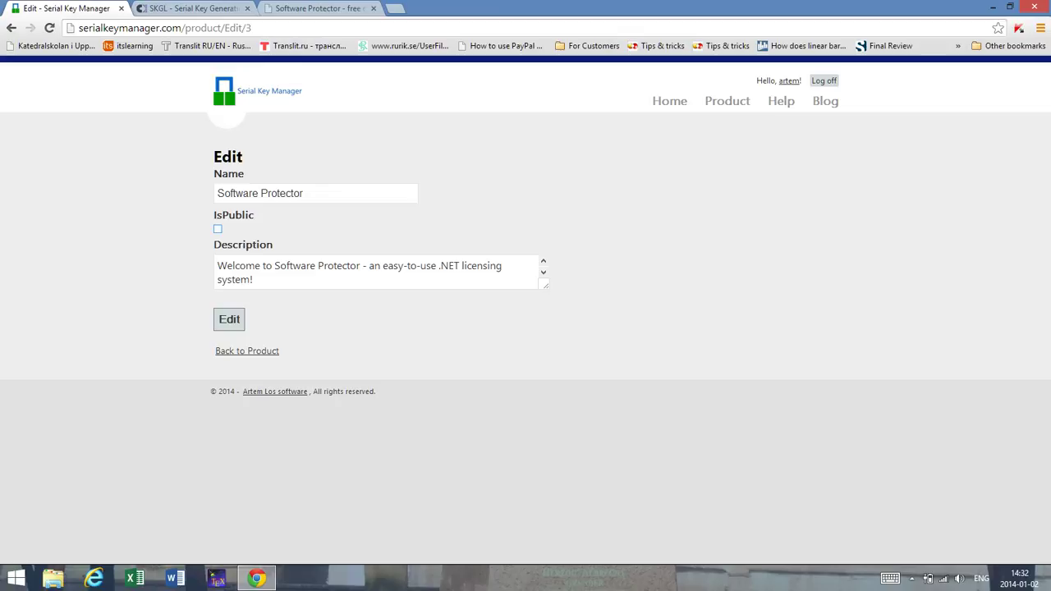
left_click(218, 229)
left_click(229, 320)
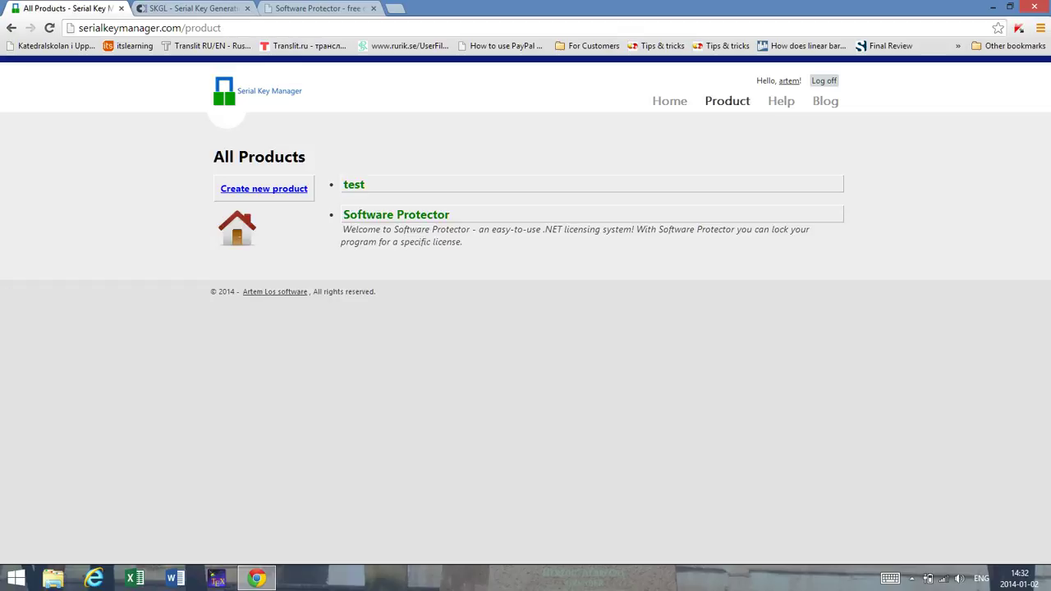
left_click(669, 101)
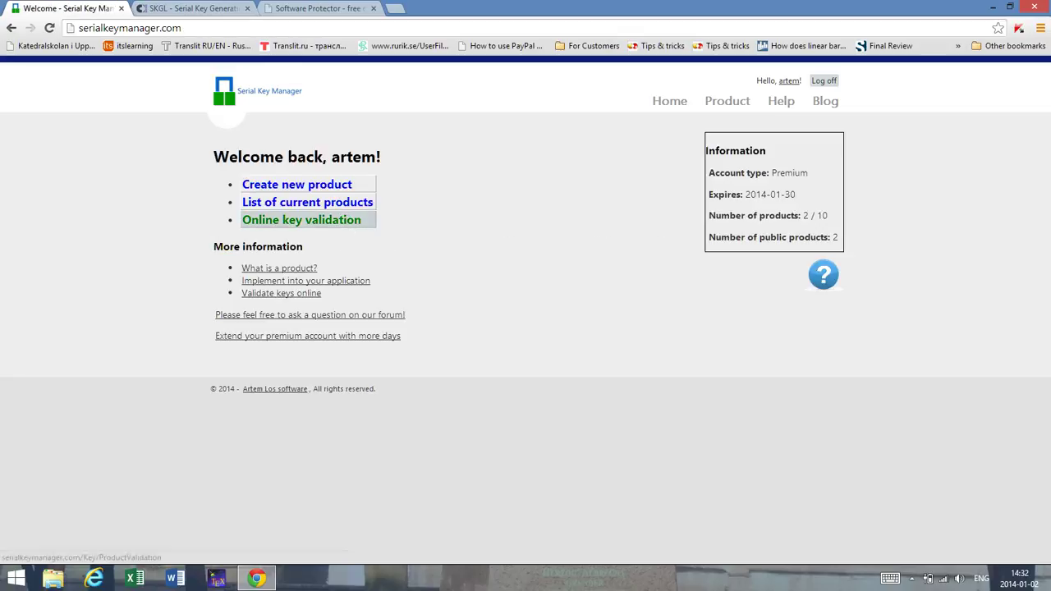
Step: Choose Software Protector on the online key validation page and generate the HTML form code
left_click(301, 220)
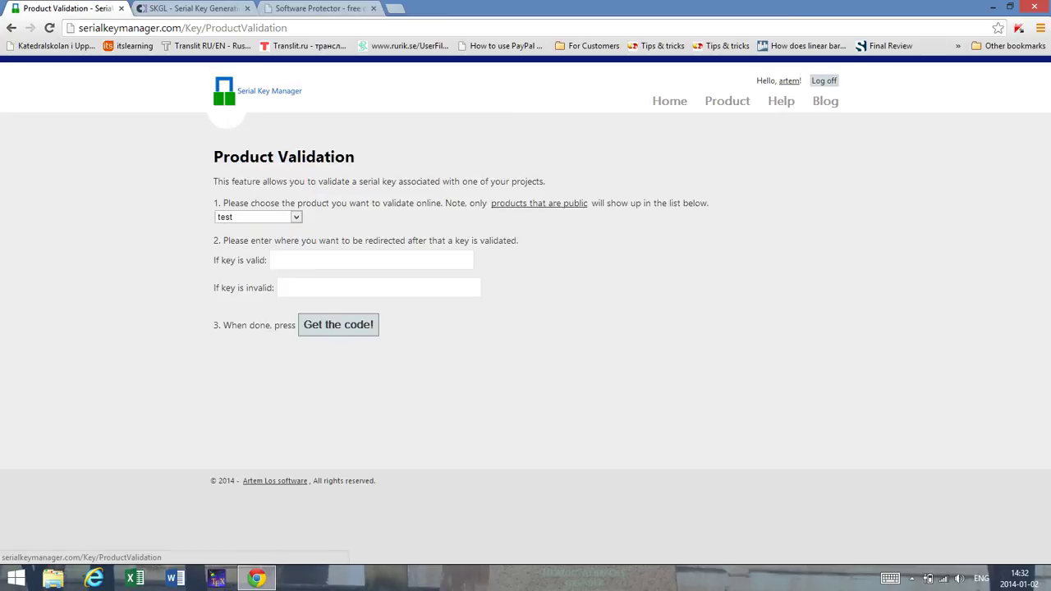
left_click(258, 217)
left_click(253, 250)
left_click(274, 259)
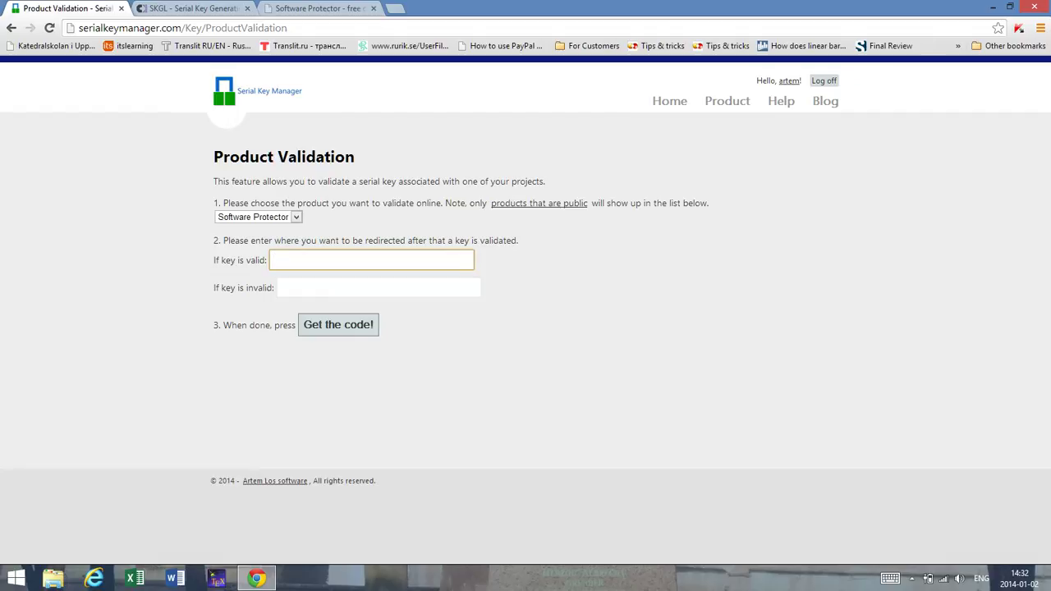
left_click(256, 217)
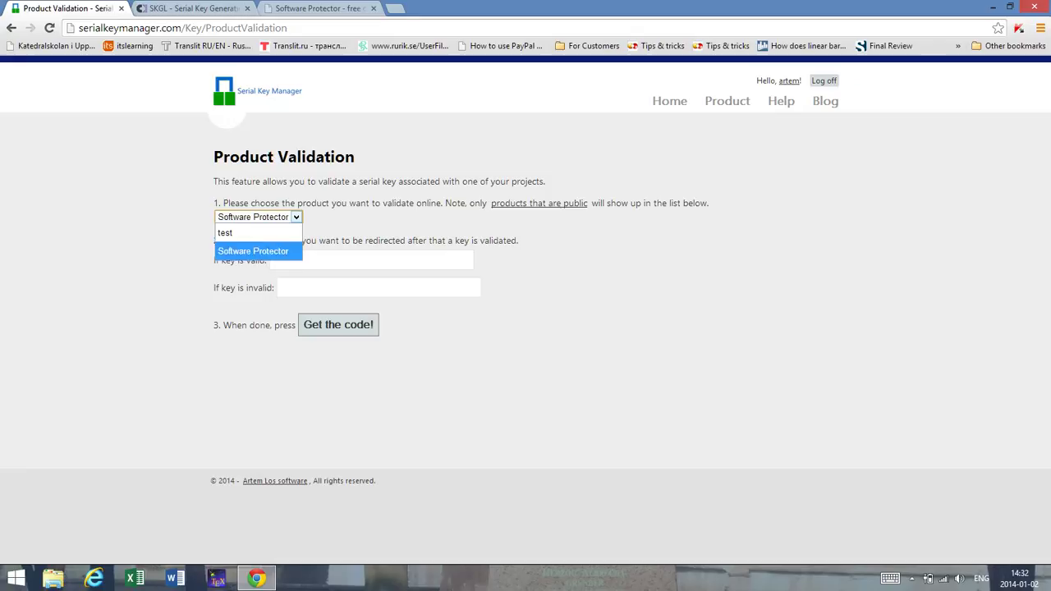
left_click(253, 249)
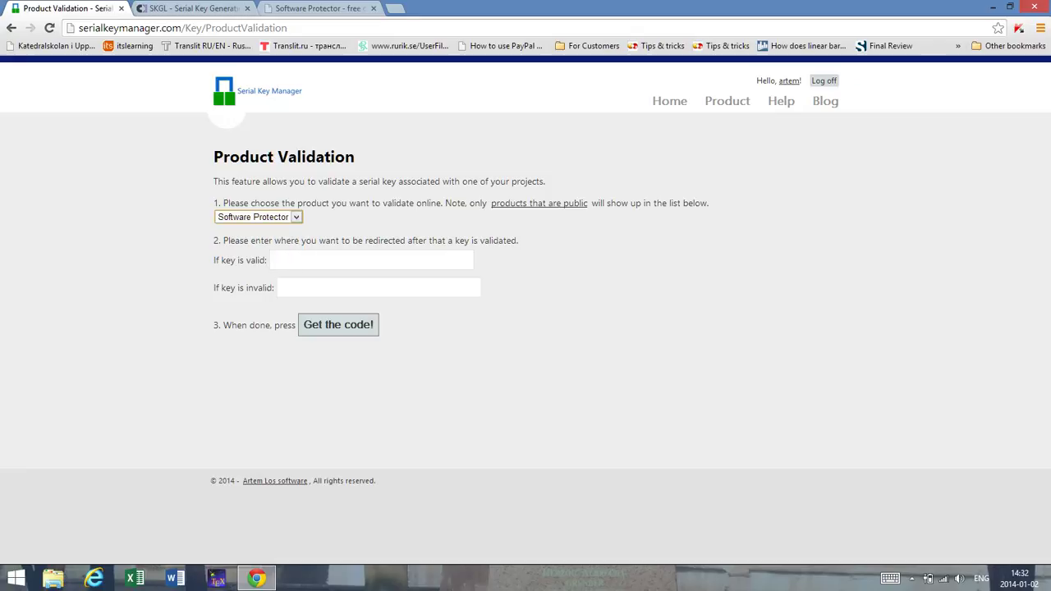
key("Up")
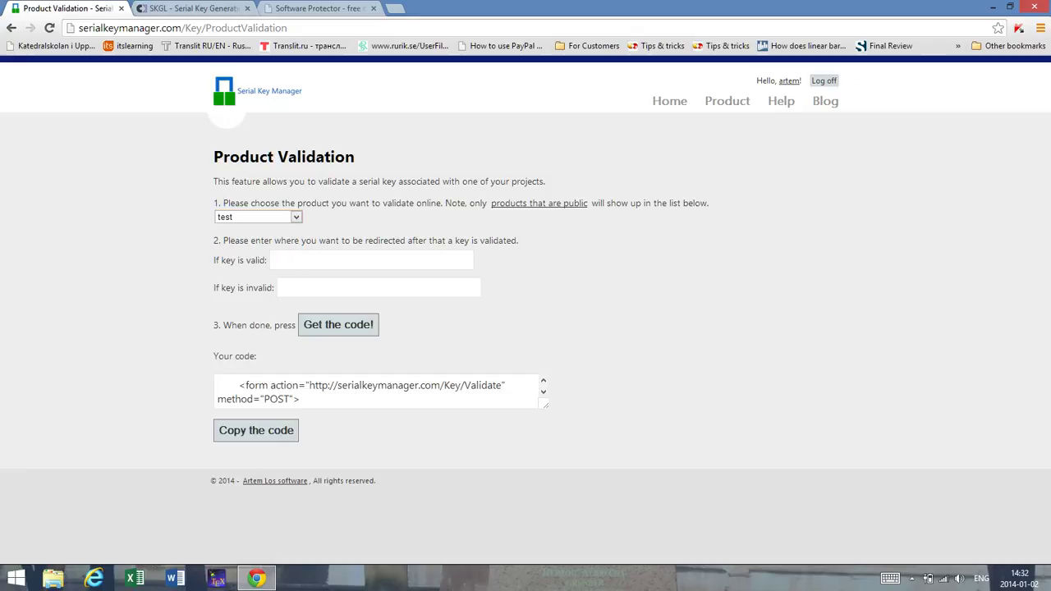
Step: Select all the generated form code and copy it to the clipboard
left_click(301, 399)
key("ctrl+a")
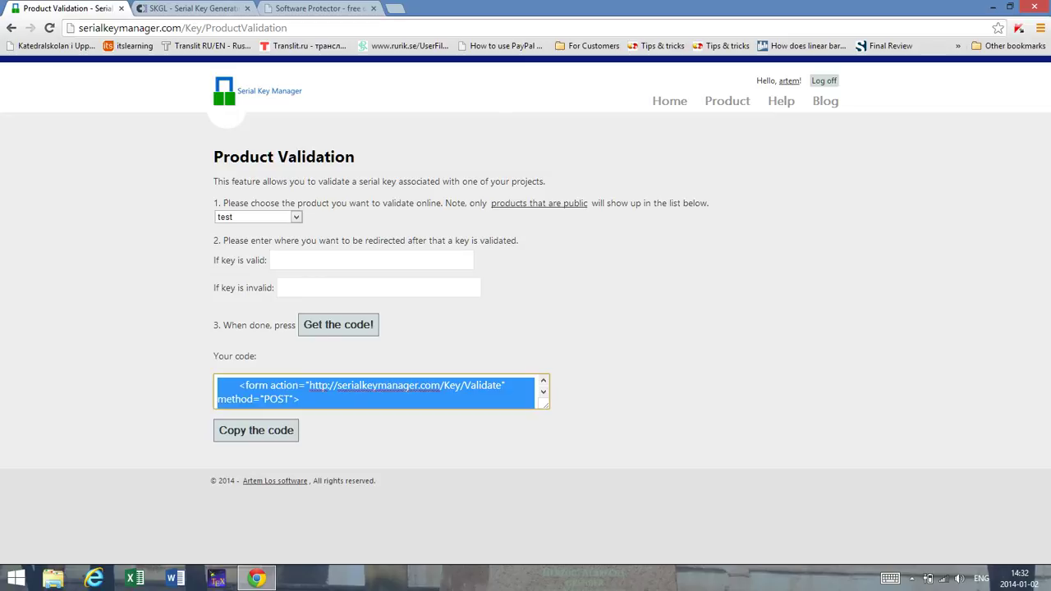
key("Tab")
key("Return")
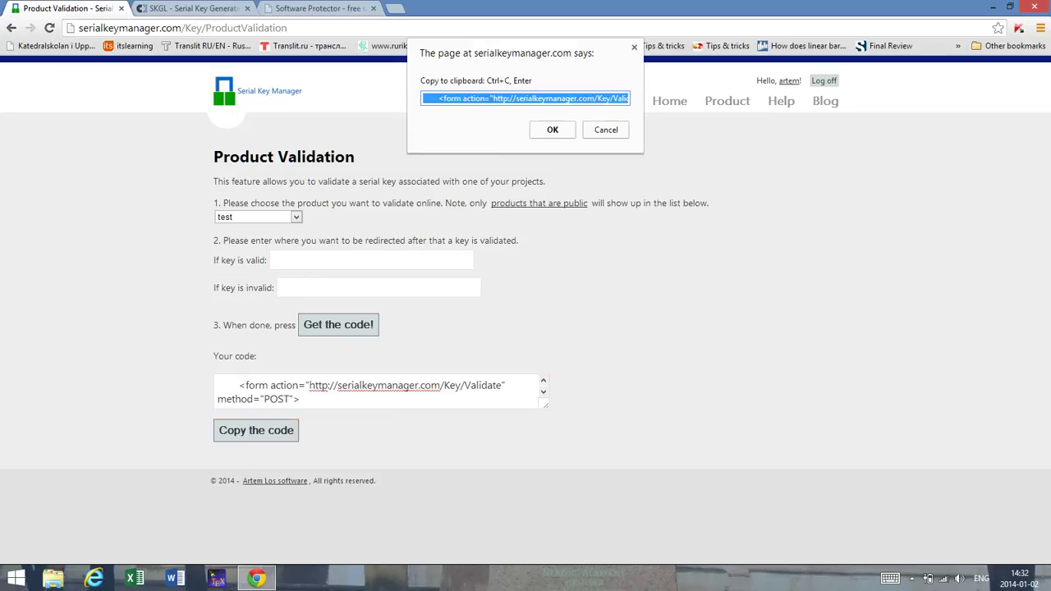
key("ctrl+c")
key("Return")
key("super+Down")
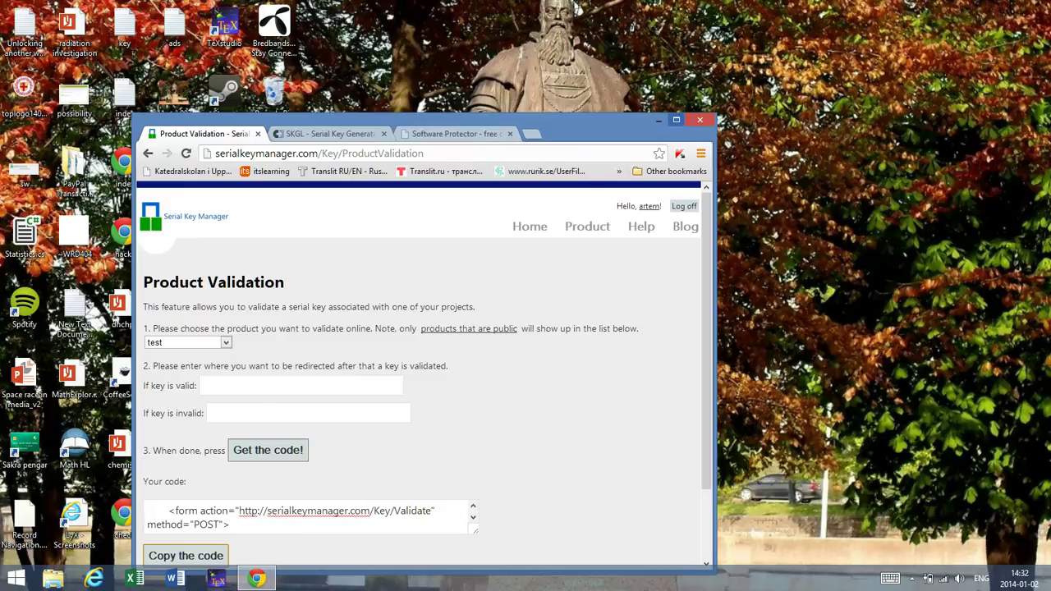
Step: Minimize Chrome and use the desktop's context menu
left_click(658, 120)
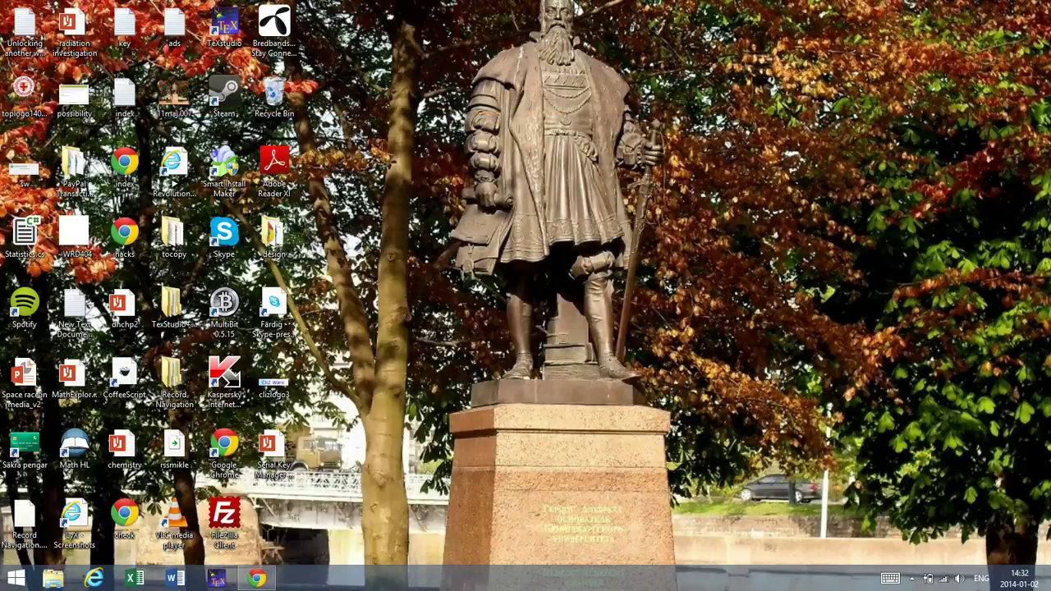
right_click(443, 194)
mouse_move(493, 324)
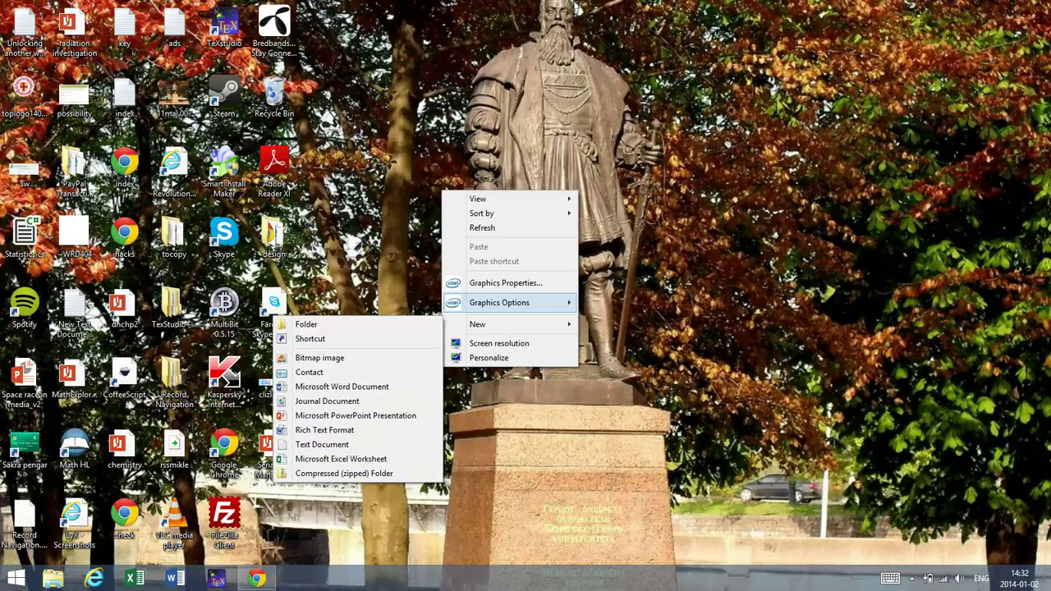
left_click(322, 445)
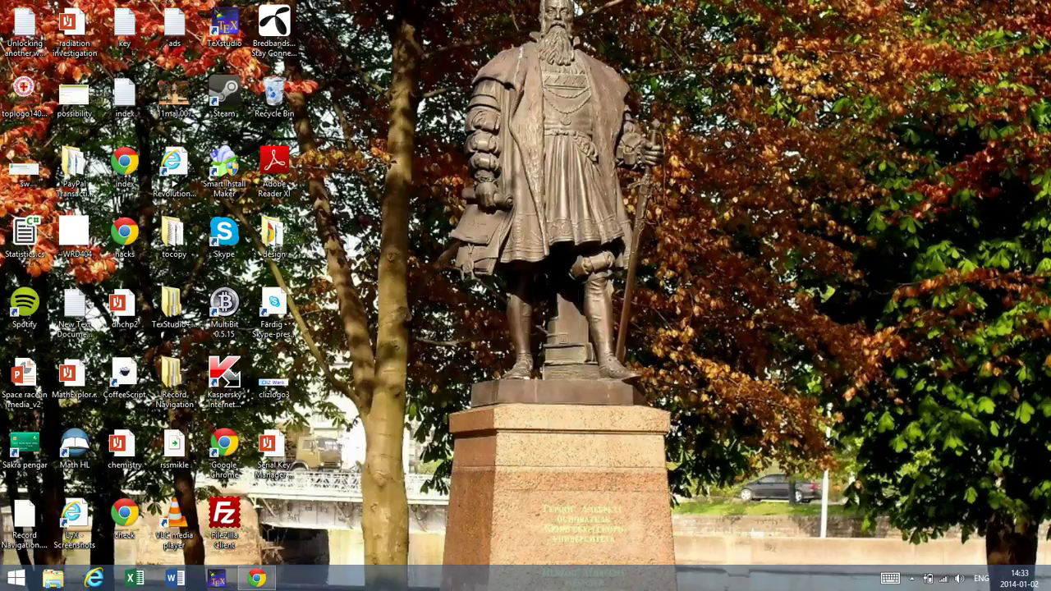
Step: Restore and maximize Chrome, then load editor.clizware.net in a new tab
left_click(257, 579)
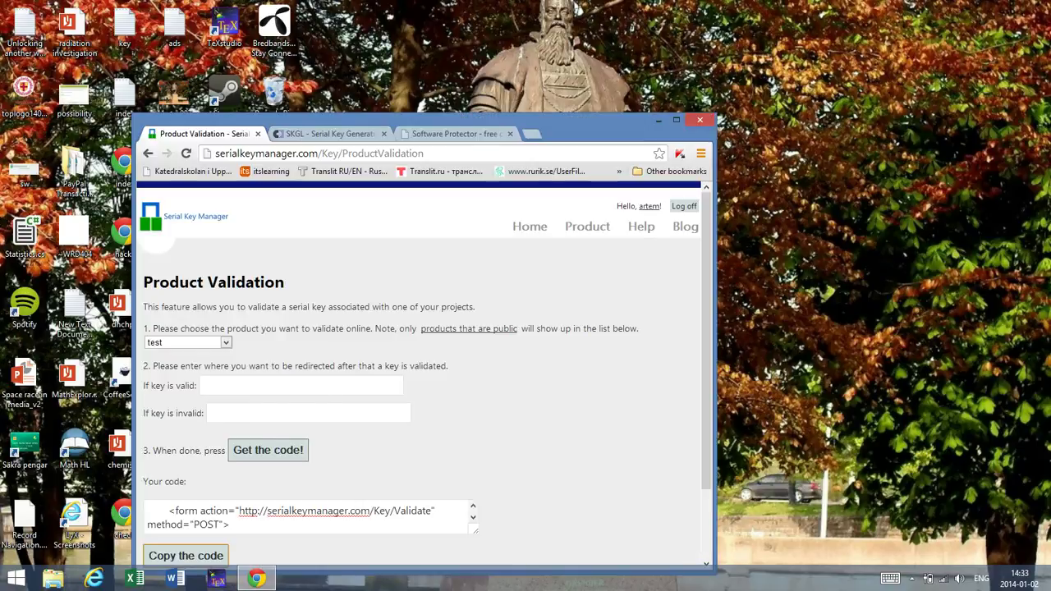
key("super+Up")
key("ctrl+t")
type("editor.clizware.net")
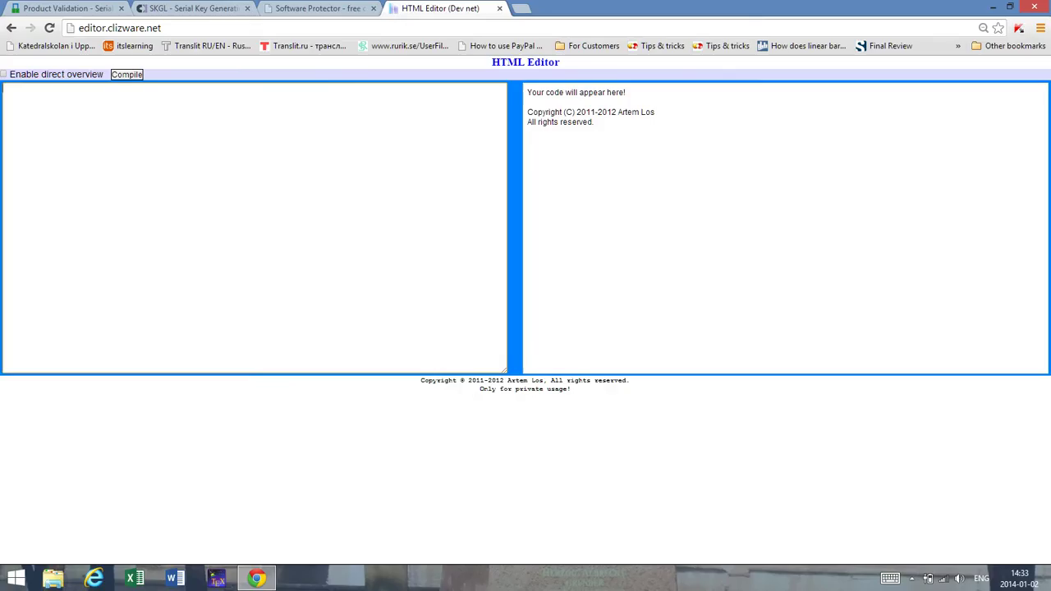
Step: Paste the form code, delete the stray '>' after Validate, and compile the preview
key("ctrl+v")
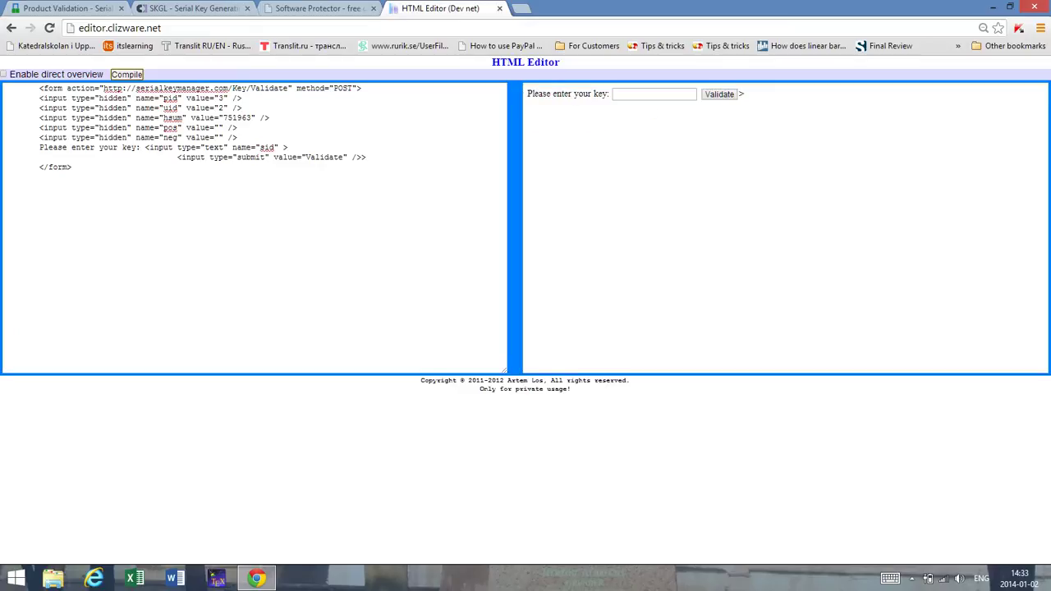
left_click(367, 157)
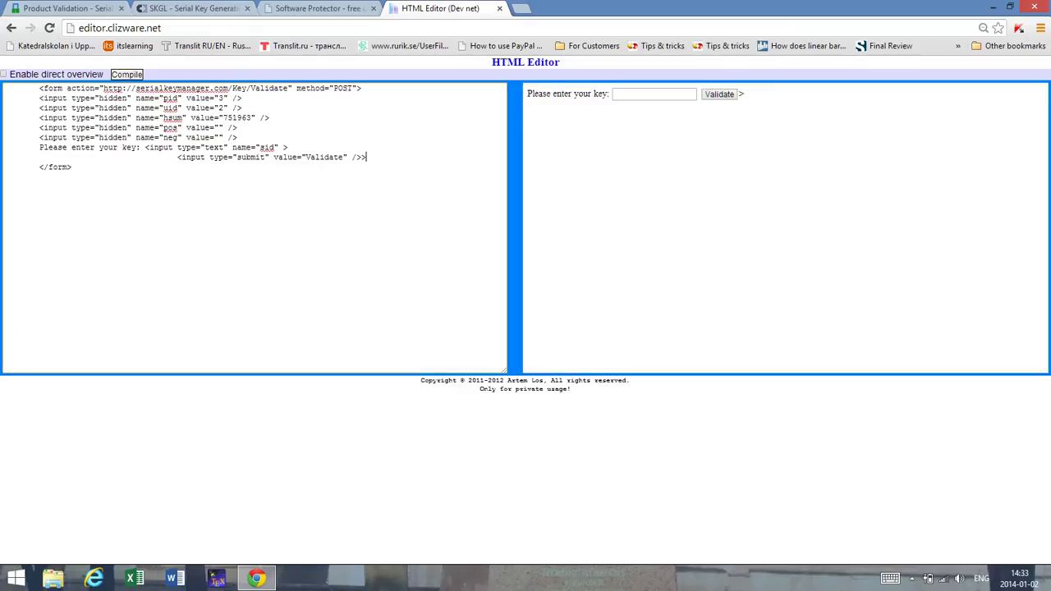
key("BackSpace")
left_click(127, 74)
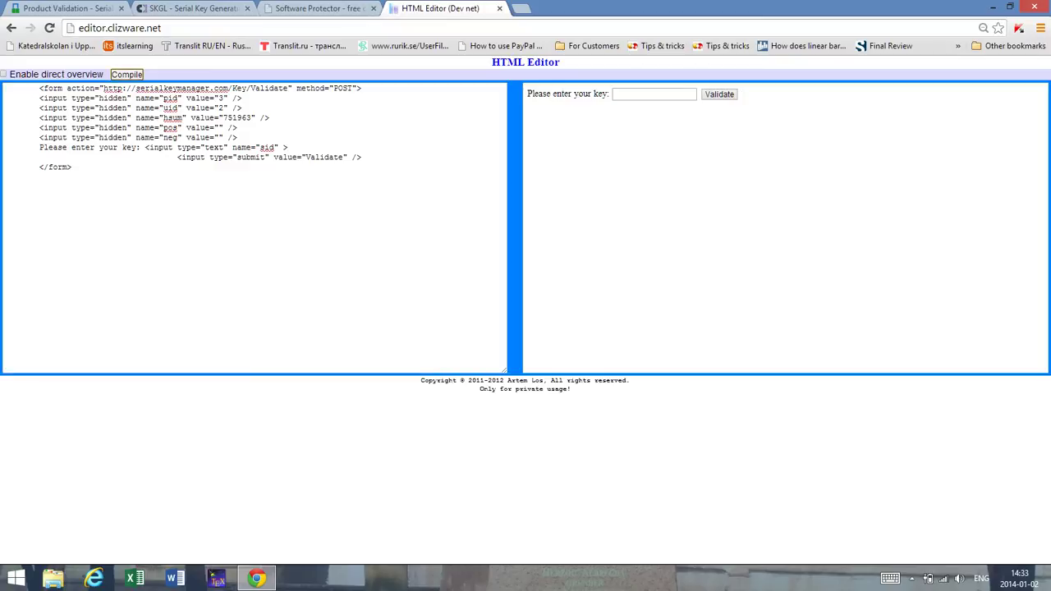
left_click(654, 94)
key("ctrl+shift+Tab")
key("ctrl+shift+Tab")
key("ctrl+shift+Tab")
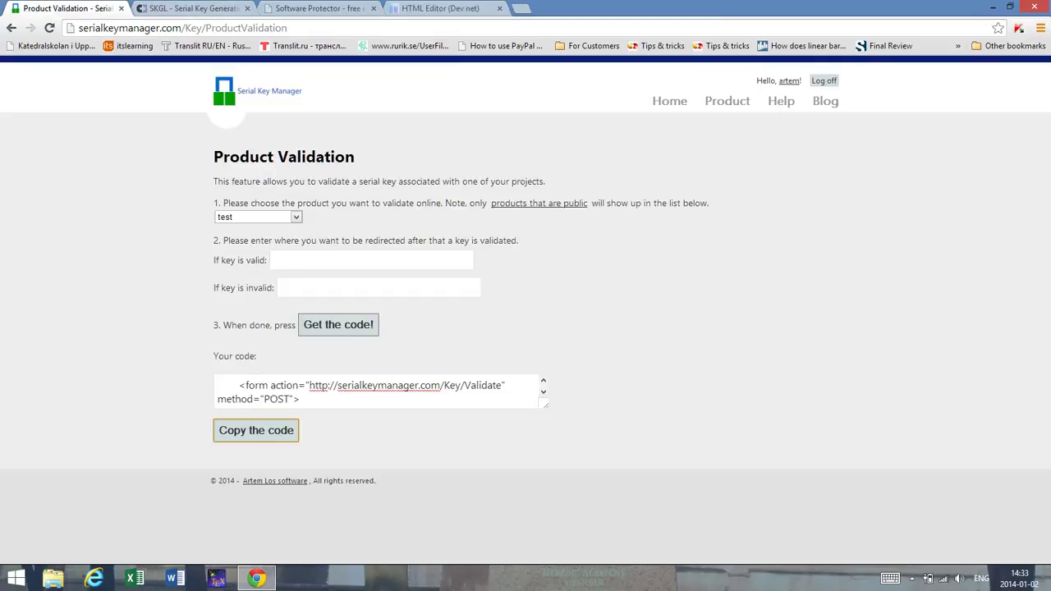
Step: Copy the row-15 Software Protector key and submit it in the editor's form, getting 'Your key is valid!'
left_click(728, 100)
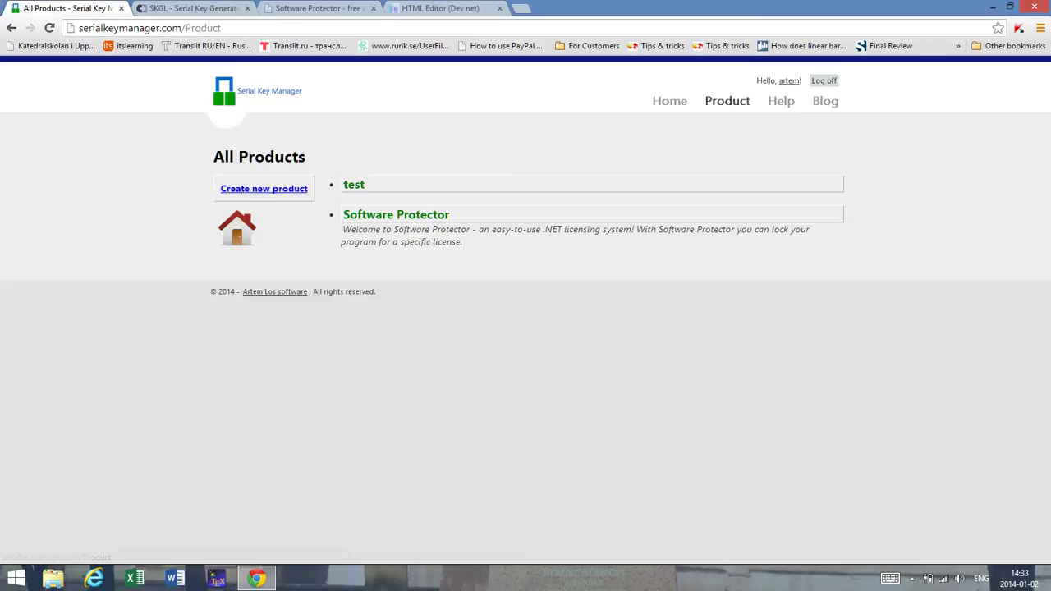
left_click(395, 214)
scroll(525, 312, "down", 5)
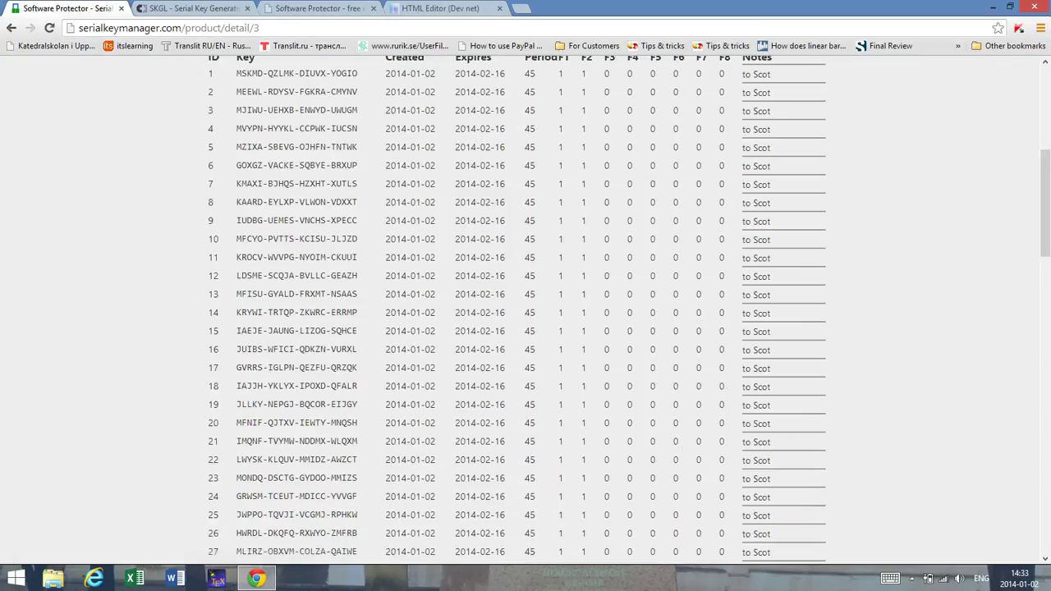
left_click_drag(362, 331, 236, 331)
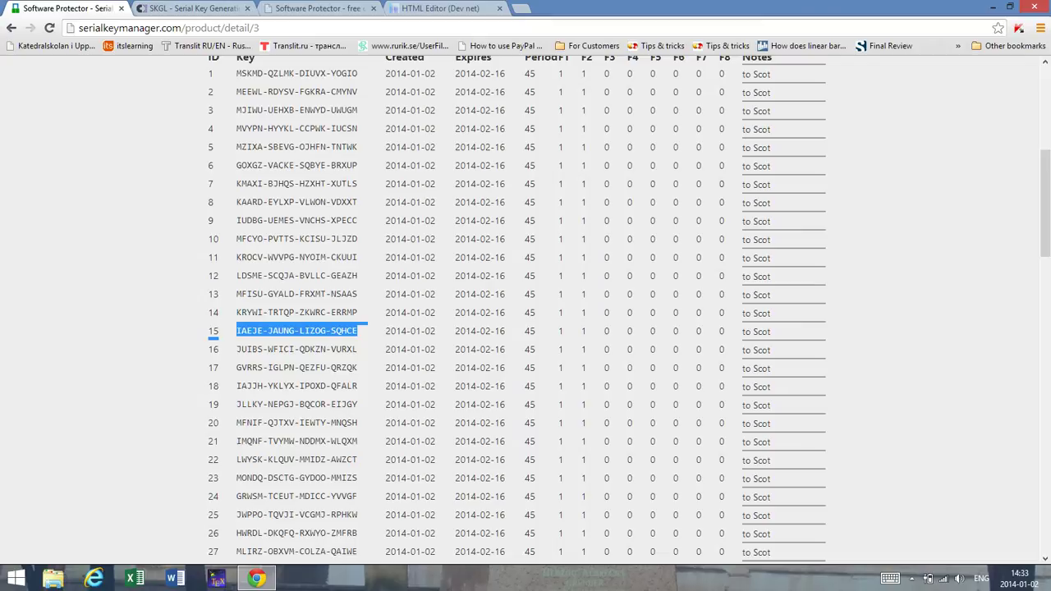
right_click(238, 334)
left_click(263, 344)
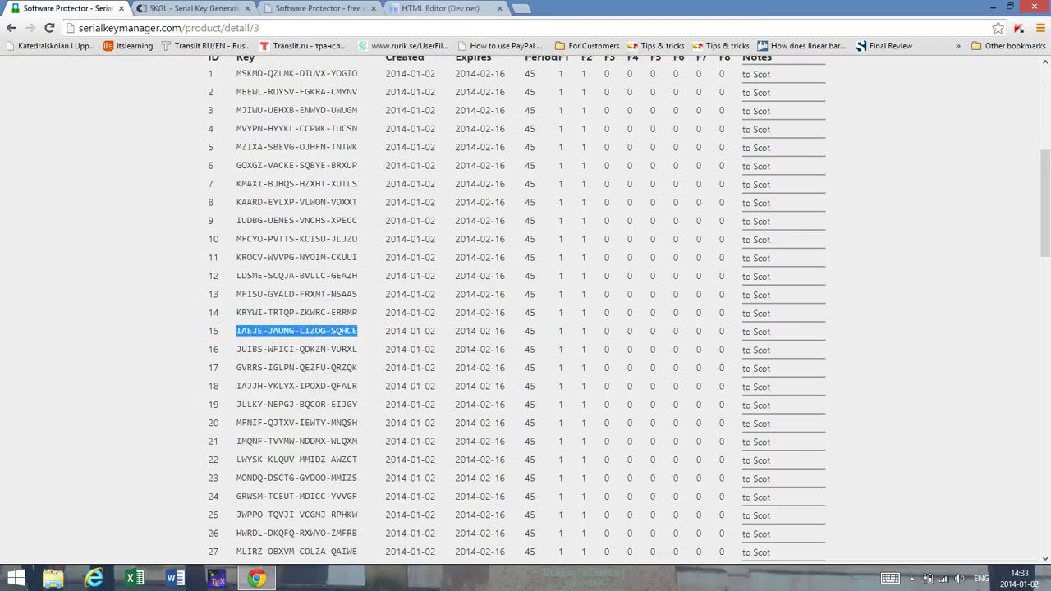
left_click(440, 9)
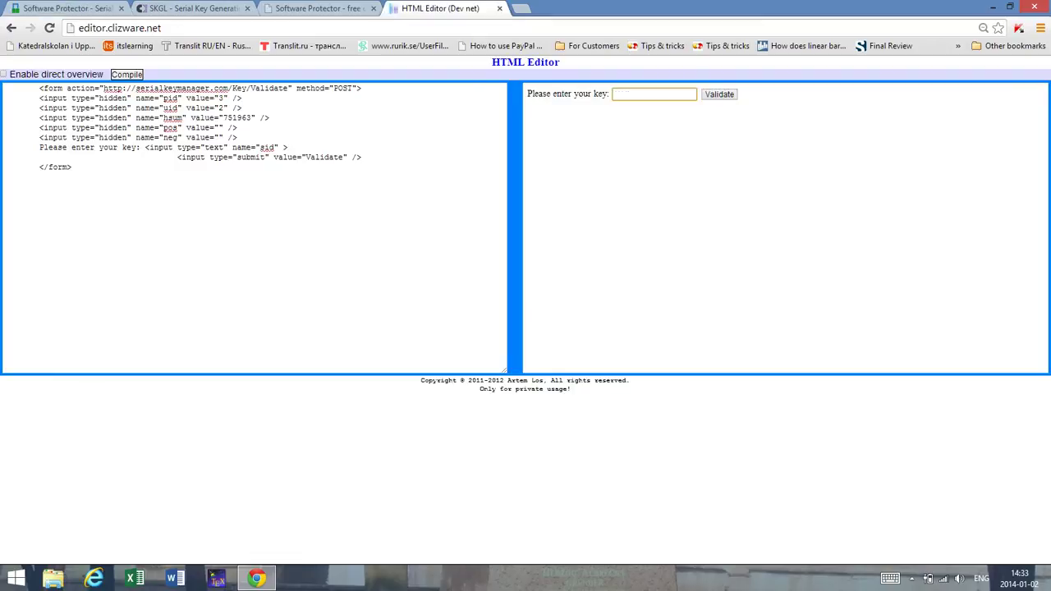
key("ctrl+v")
key("Return")
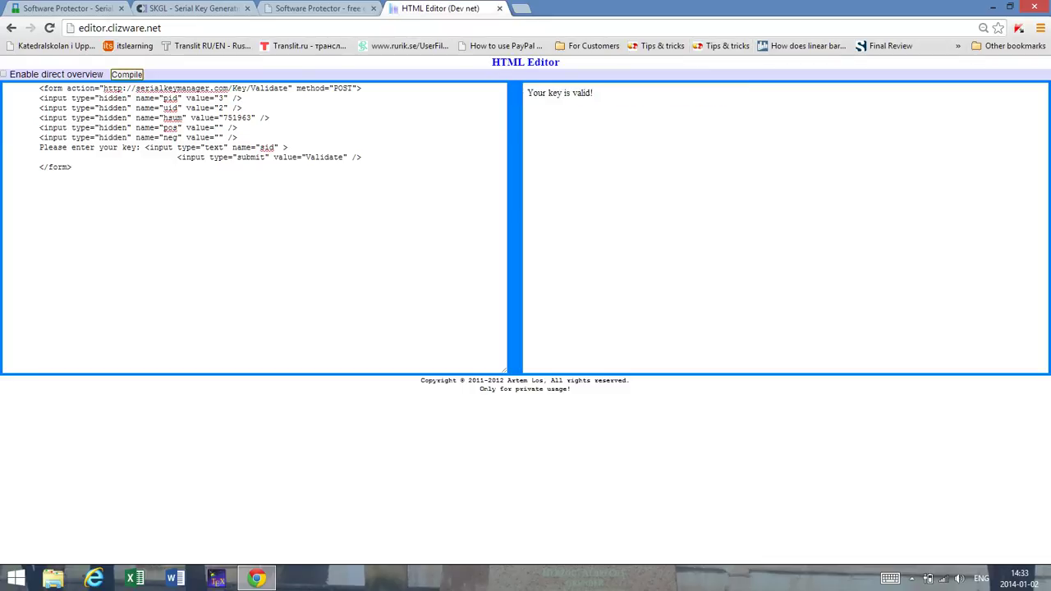
Step: Select the HTML source, then reload the editor address from the address bar
left_click_drag(39, 177, 3, 85)
left_click(300, 45)
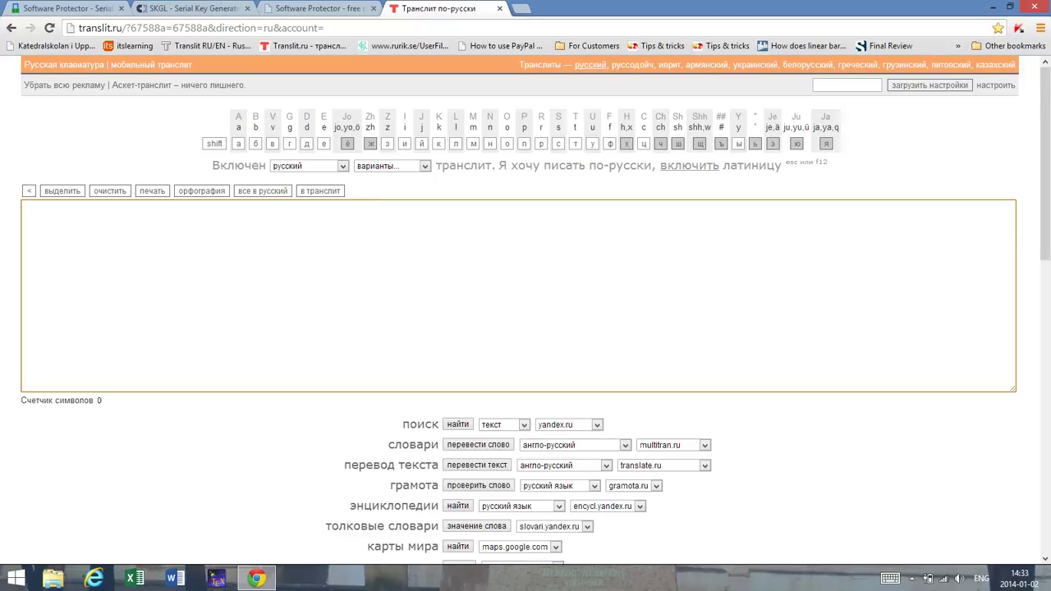
key("ctrl+l")
type("e")
key("Return")
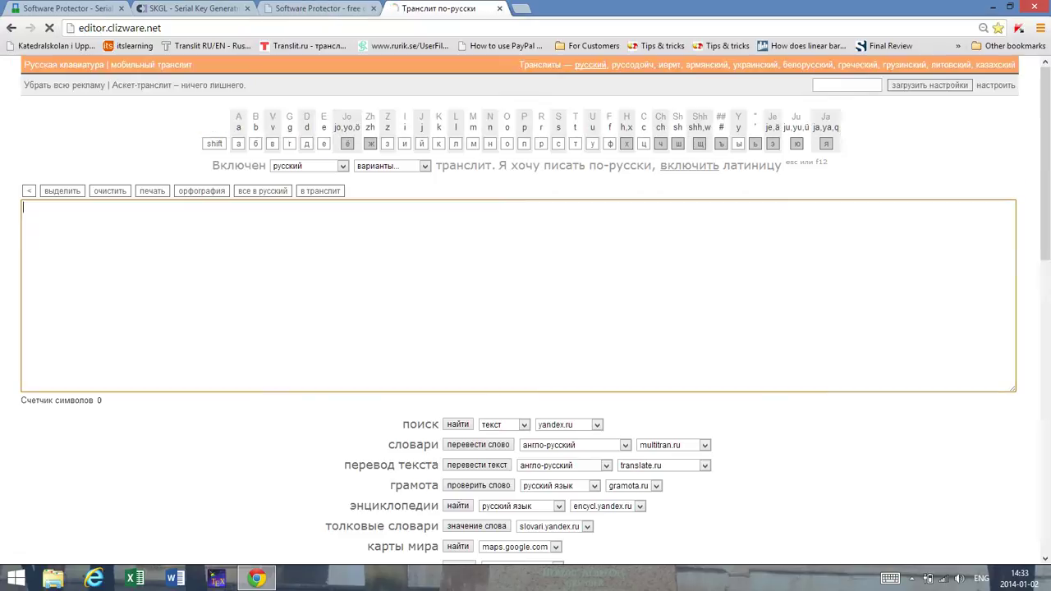
Step: Compile the pasted form and submit a made-up key, which gets 'Your key is not valid!'
key("ctrl+v")
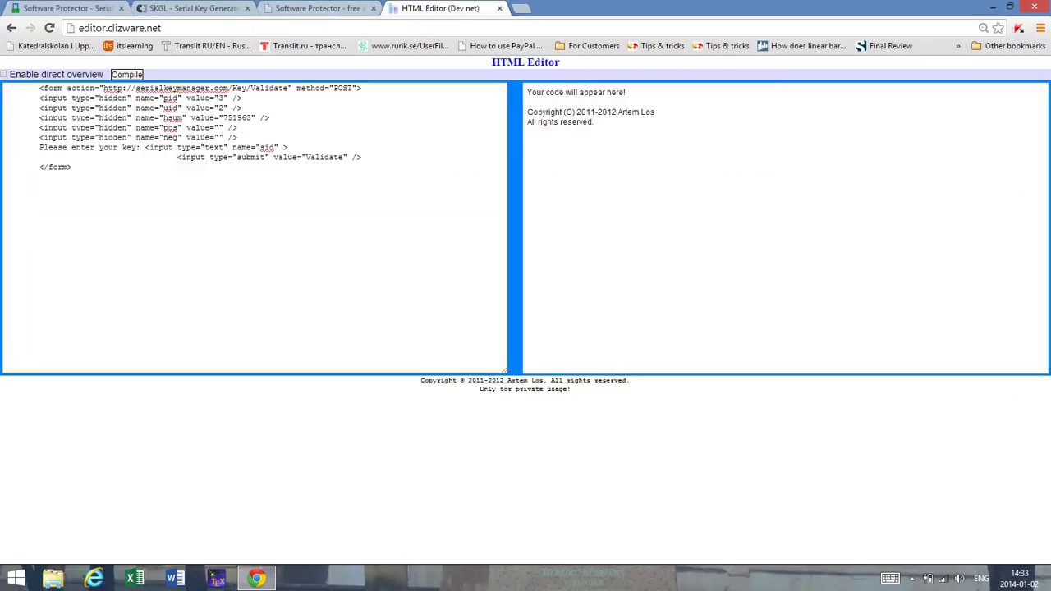
left_click(127, 74)
left_click(654, 93)
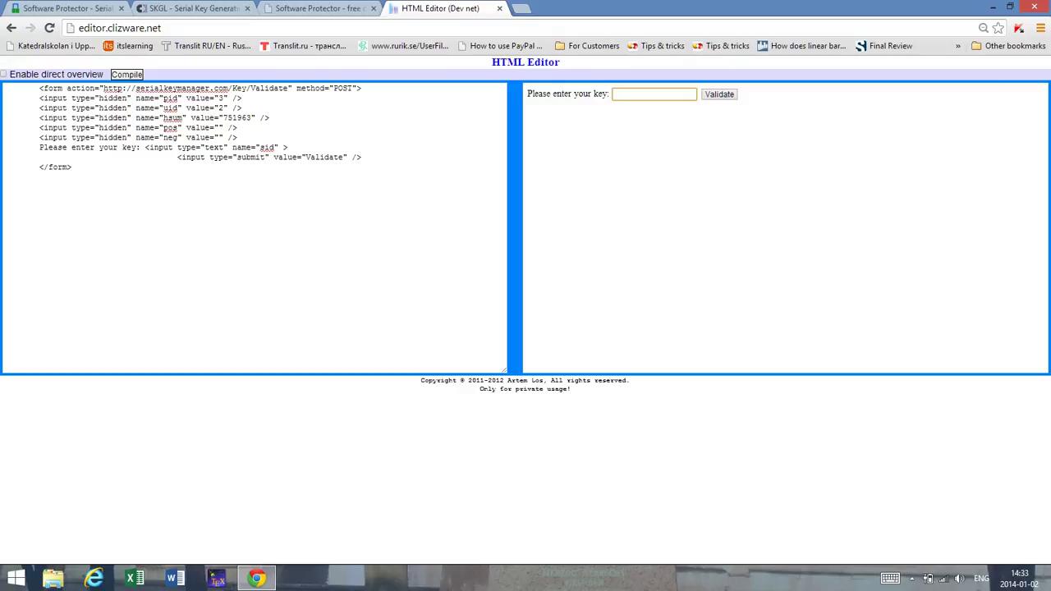
type("djdjdj")
key("BackSpace")
key("BackSpace")
key("BackSpace")
key("BackSpace")
key("BackSpace")
key("BackSpace")
type("dndndn")
key("Return")
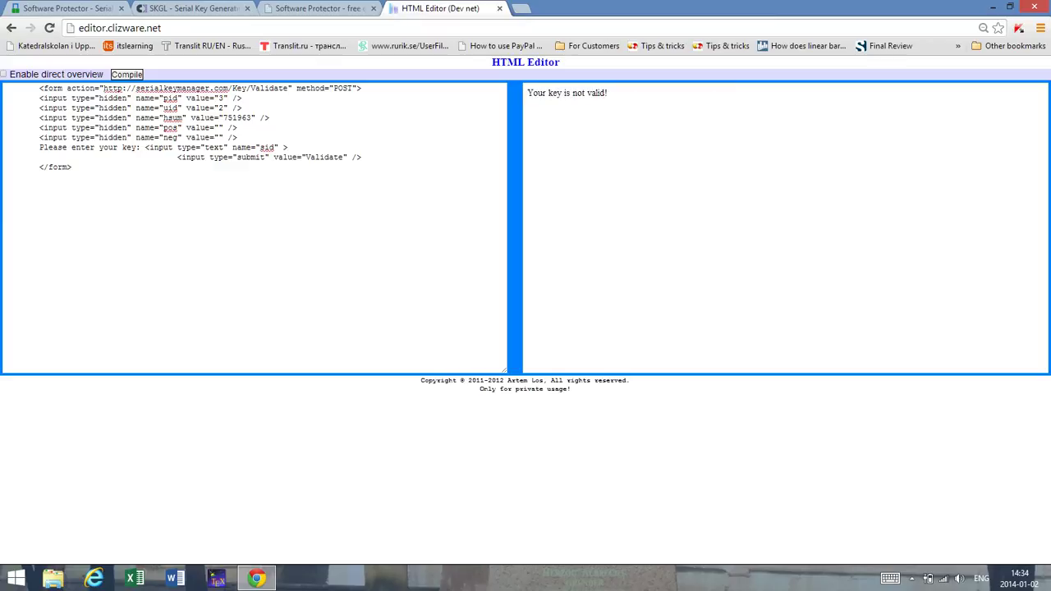
Step: Cycle through the browser tabs back to the Serial Key Manager welcome dashboard
key("ctrl+shift+Tab")
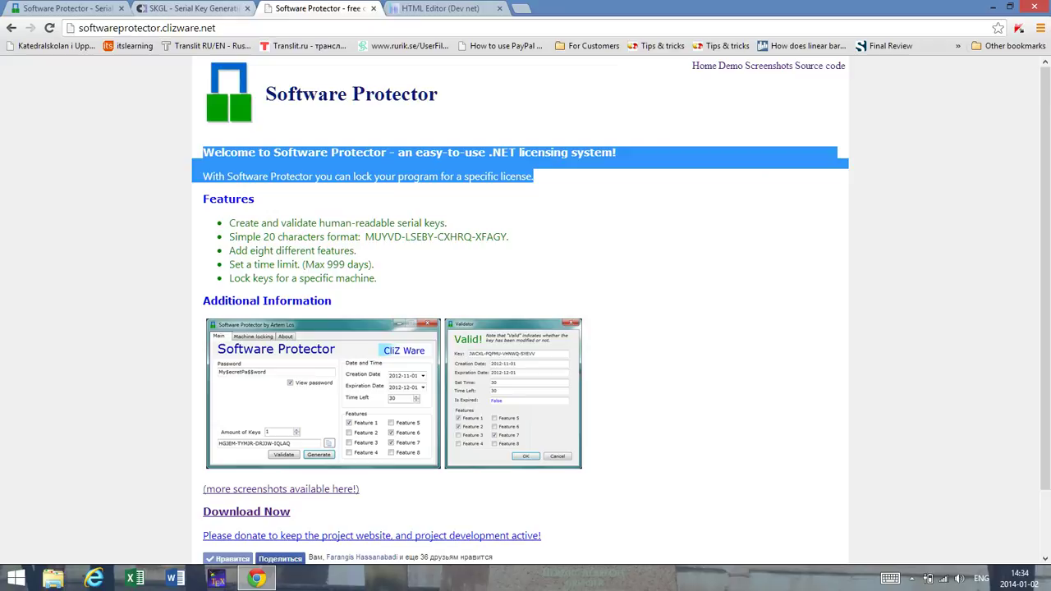
key("ctrl+Tab")
key("ctrl+shift+Tab")
key("ctrl+shift+Tab")
key("ctrl+shift+Tab")
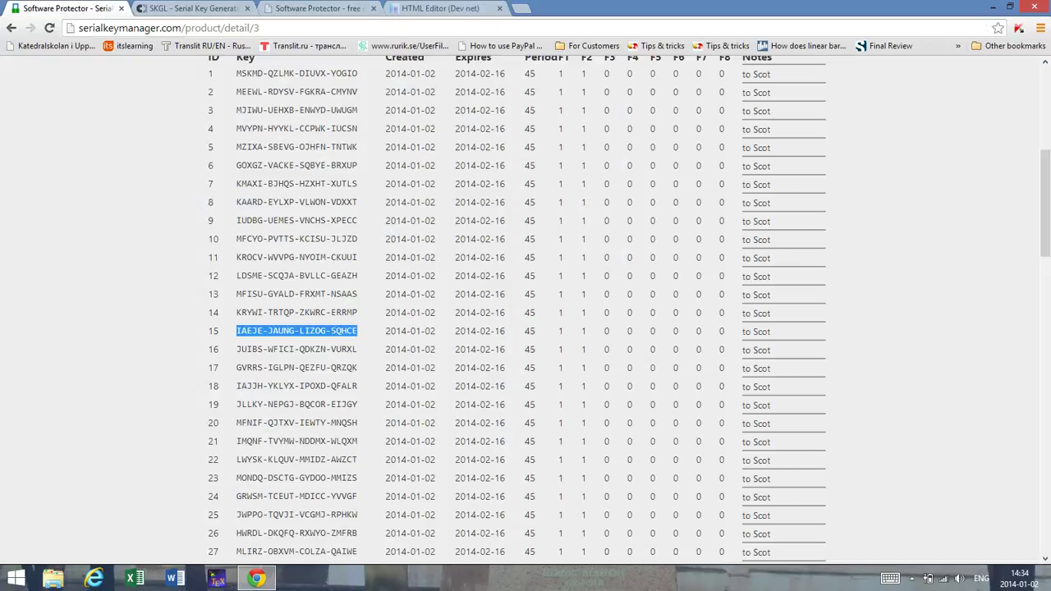
scroll(525, 312, "up", 4)
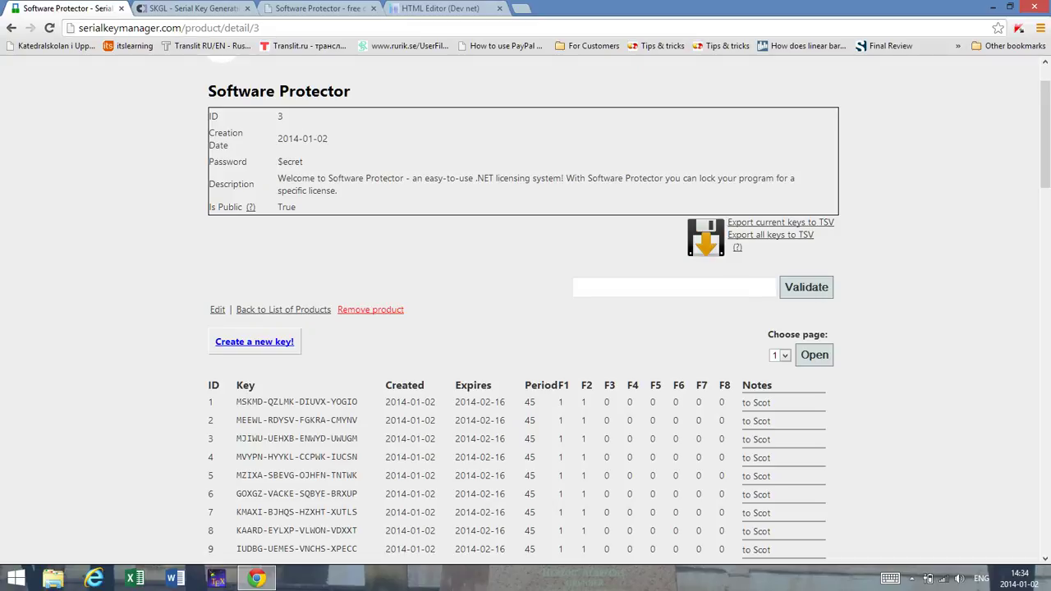
left_click(440, 8)
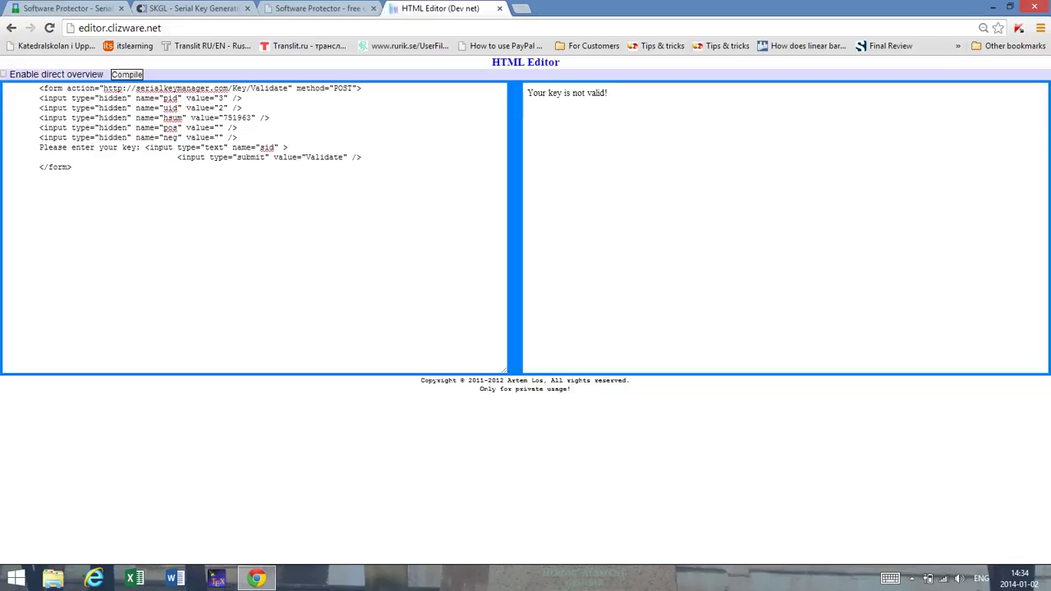
left_click(66, 8)
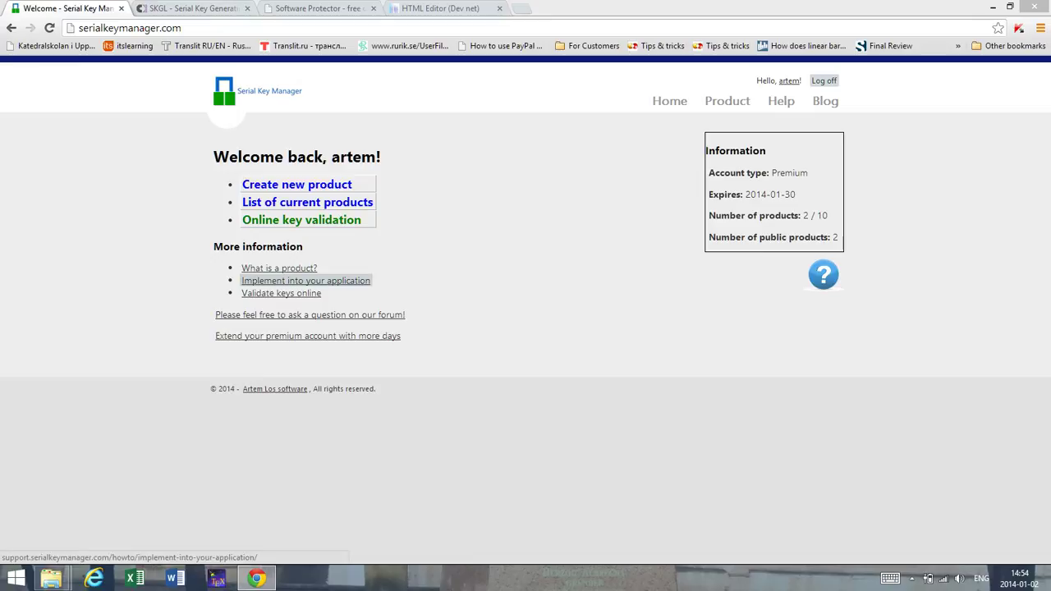
Step: Read through the 'Implement into your application' guide, then go back to the account dashboard
left_click(305, 280)
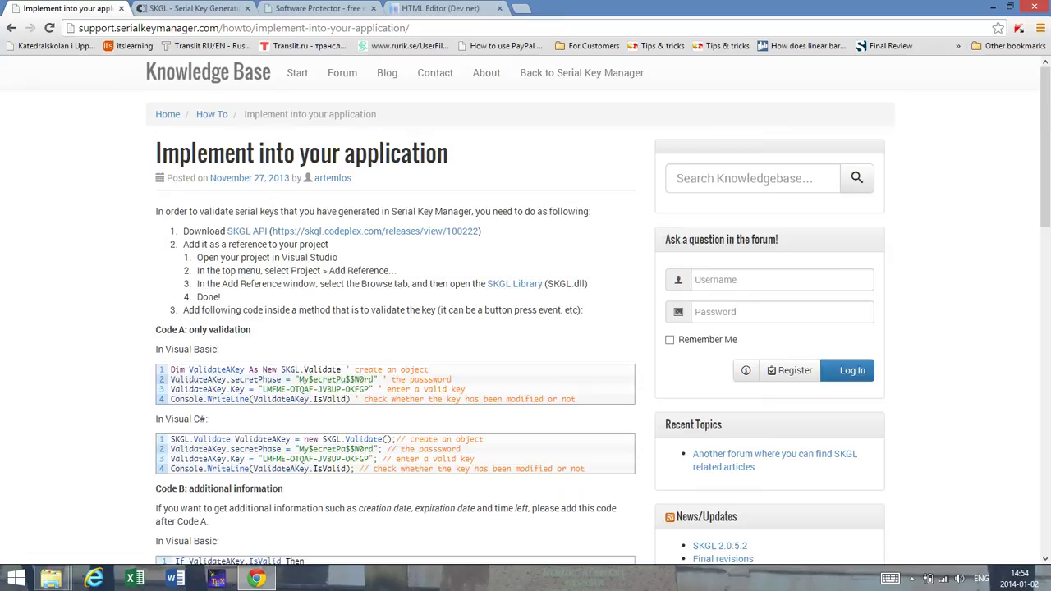
scroll(525, 329, "down", 2)
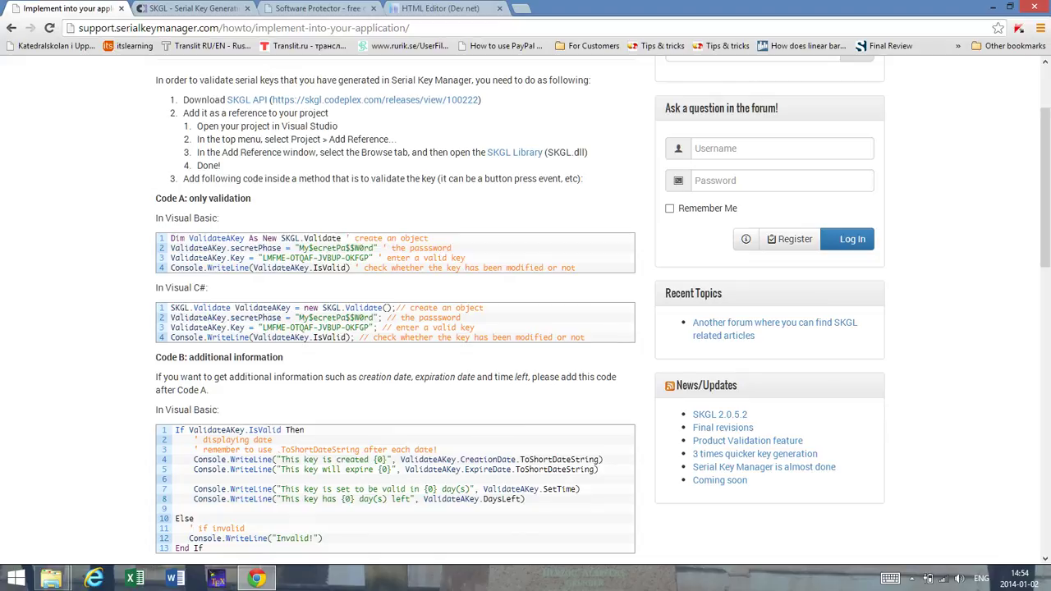
scroll(395, 398, "down", 3)
scroll(395, 398, "up", 2)
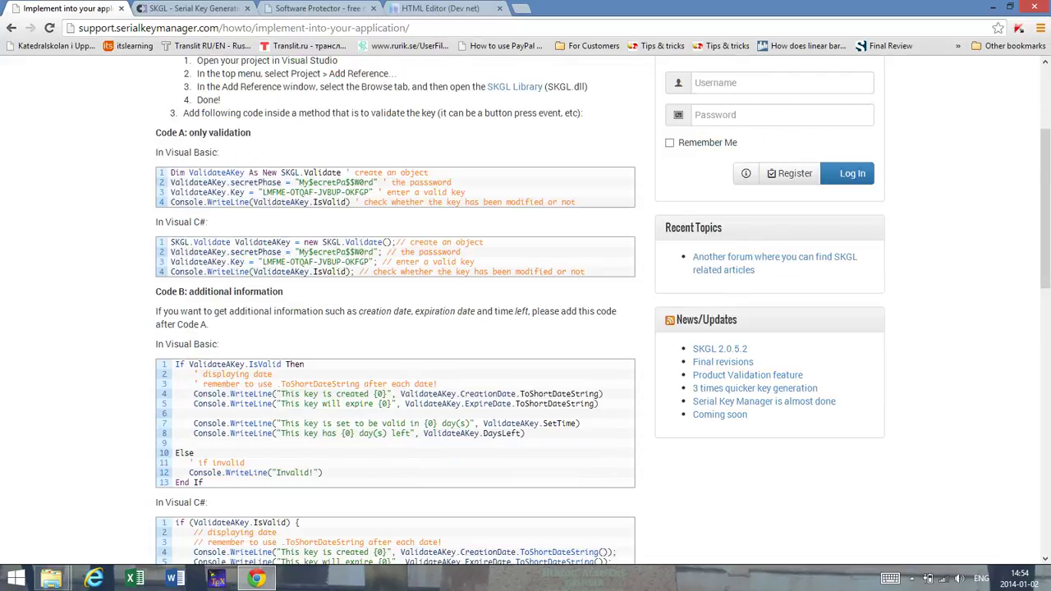
scroll(525, 328, "down", 1)
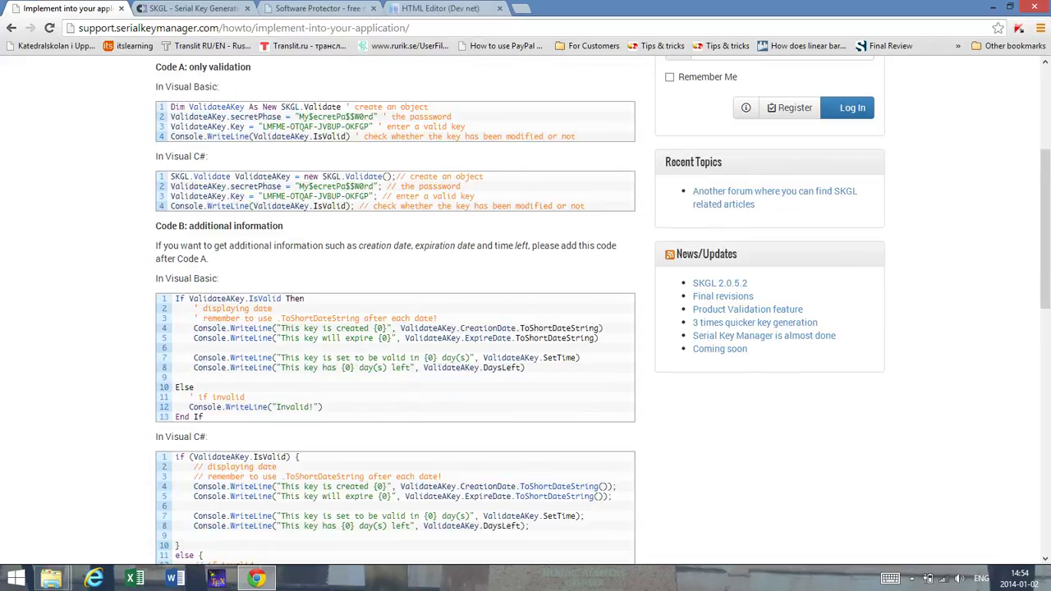
scroll(525, 328, "down", 2)
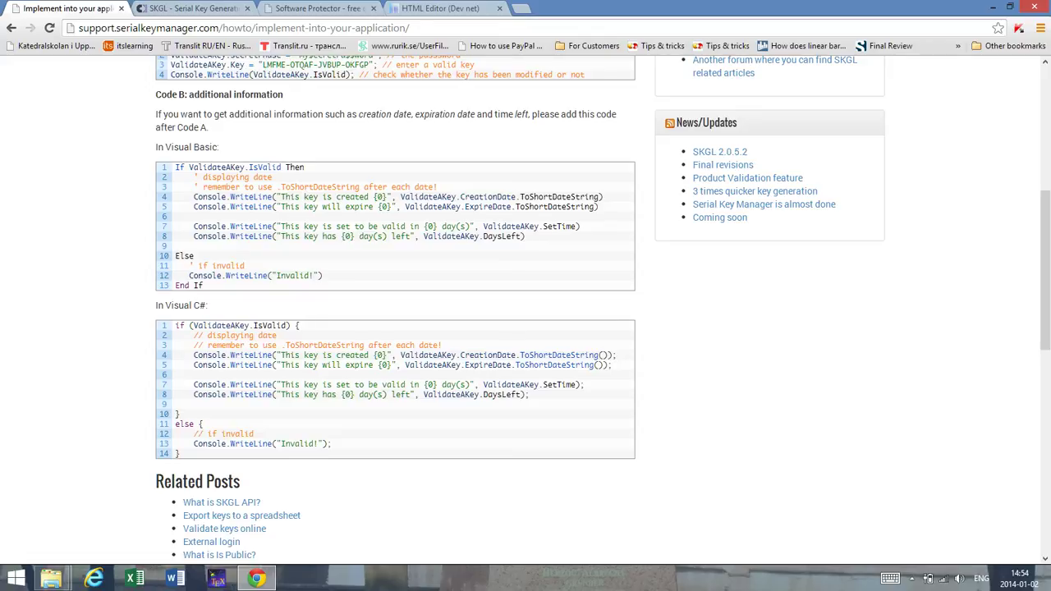
scroll(526, 328, "up", 3)
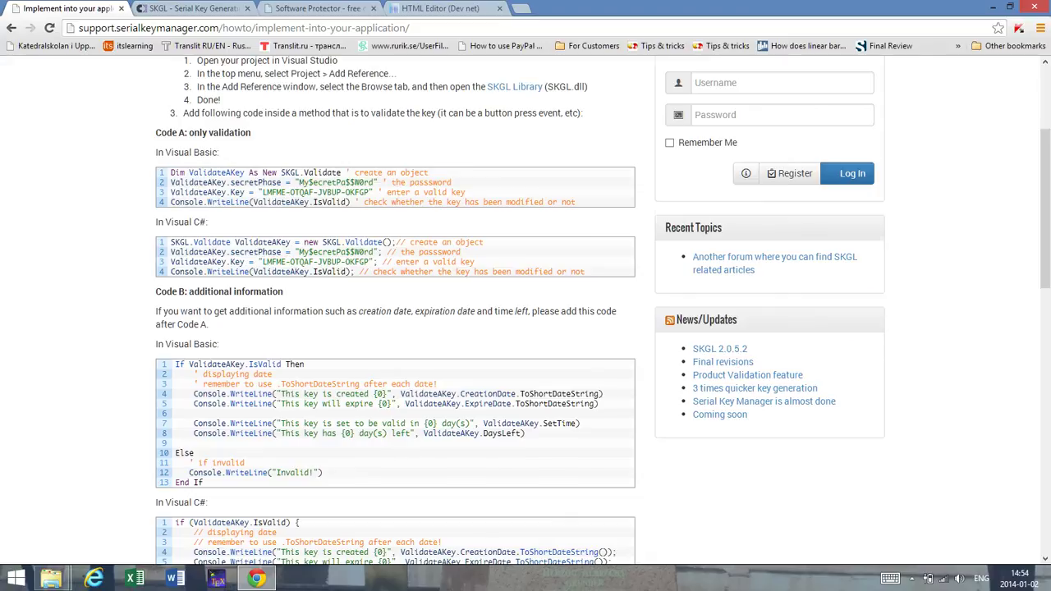
scroll(395, 329, "up", 3)
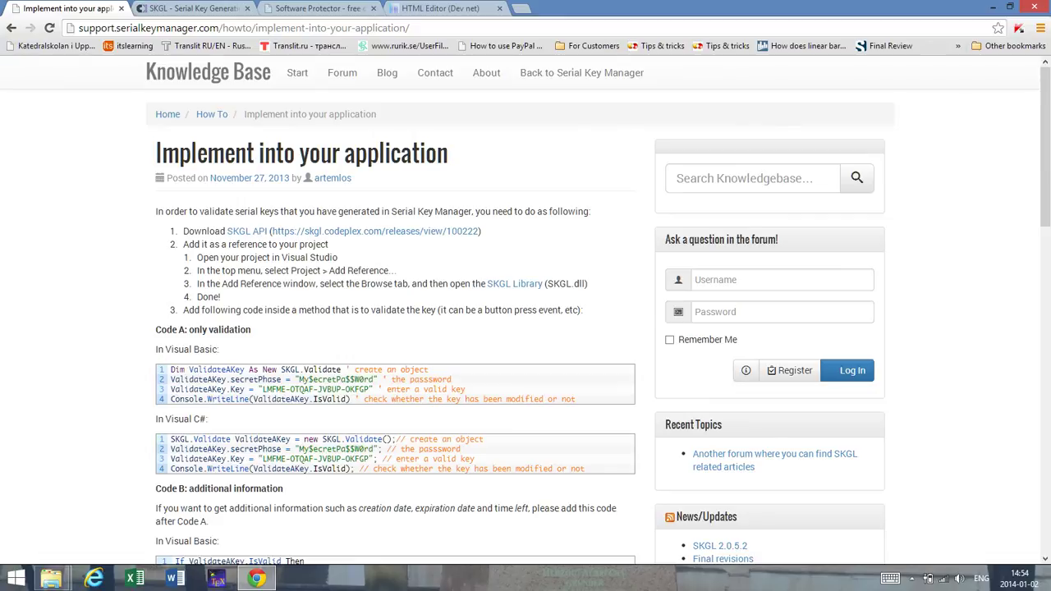
key("alt+Left")
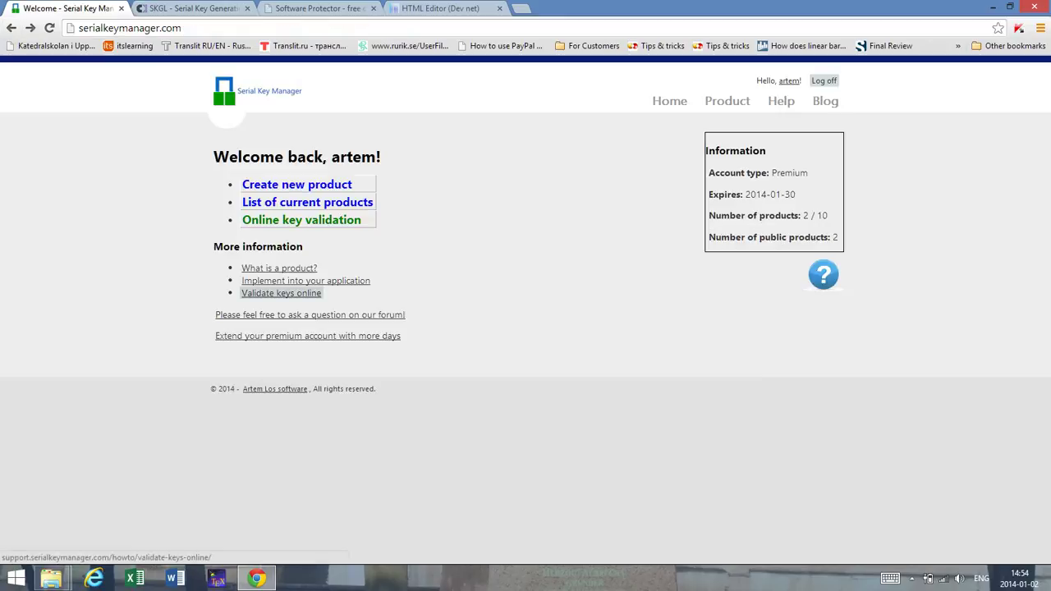
Step: Glance at the Validate keys online article, browse the Knowledge Base forums, then move to the SKGL CodePlex tab
left_click(281, 293)
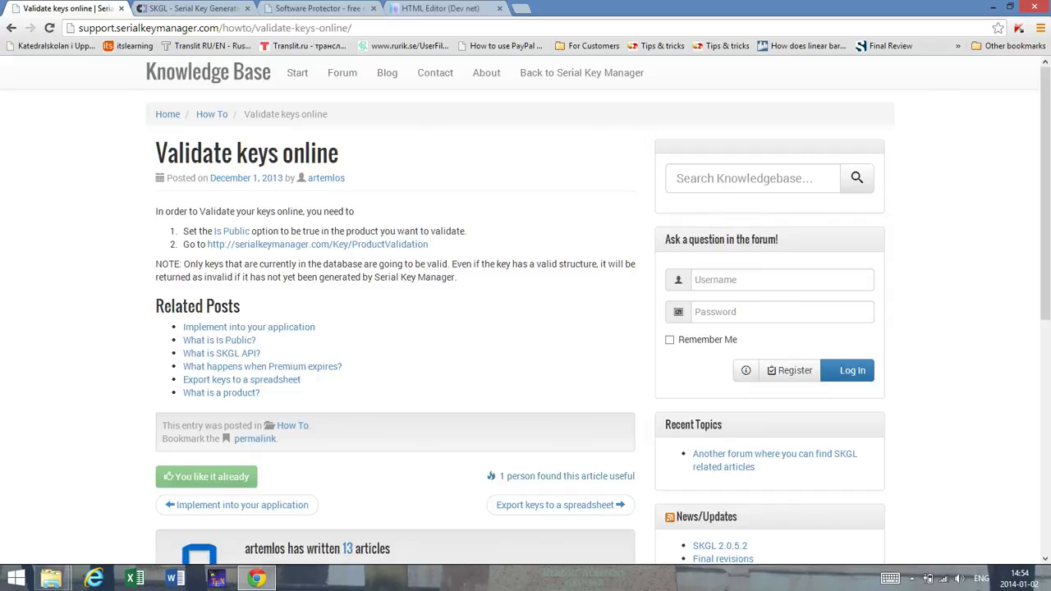
key("alt+Left")
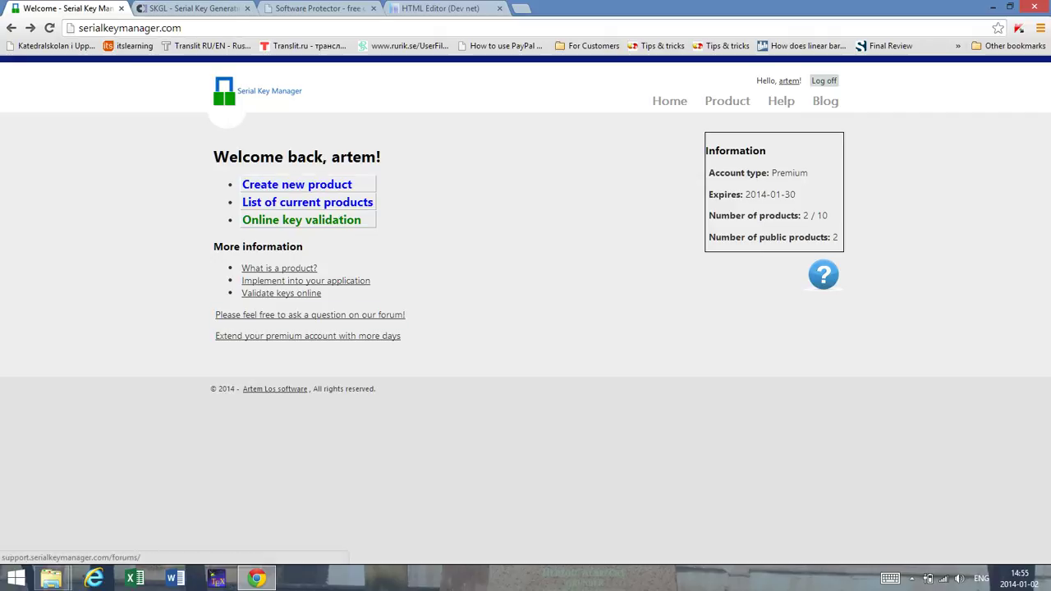
left_click(309, 314)
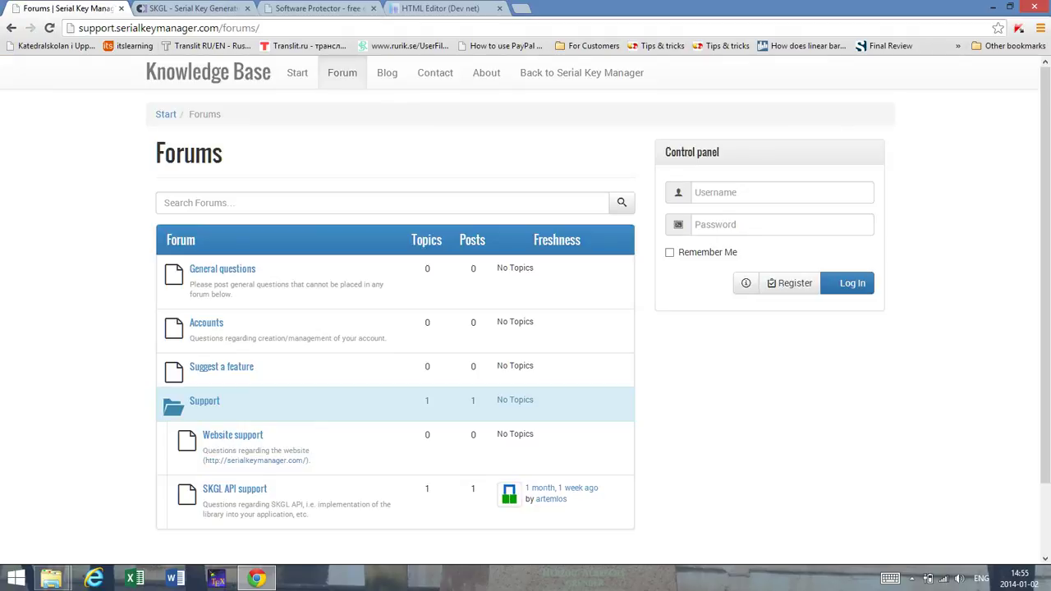
scroll(520, 493, "down", 1)
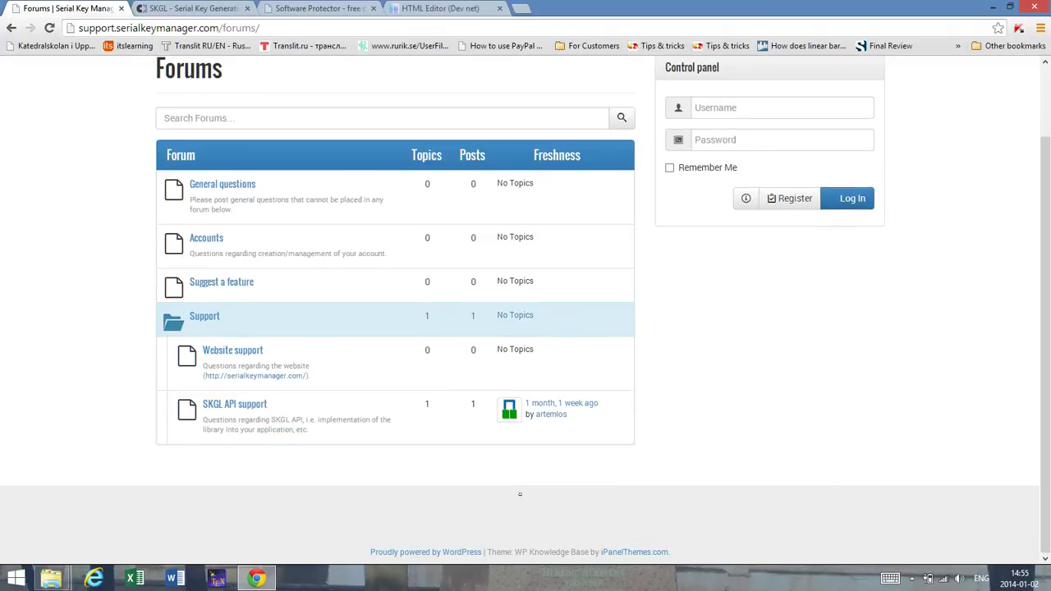
double_click(188, 69)
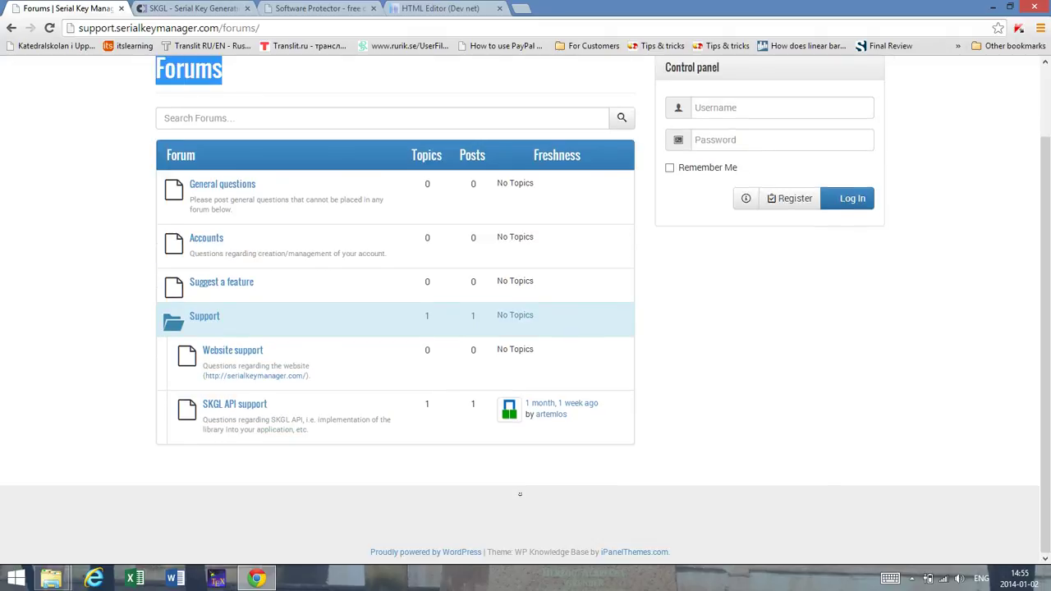
scroll(188, 69, "up", 1)
scroll(526, 328, "down", 1)
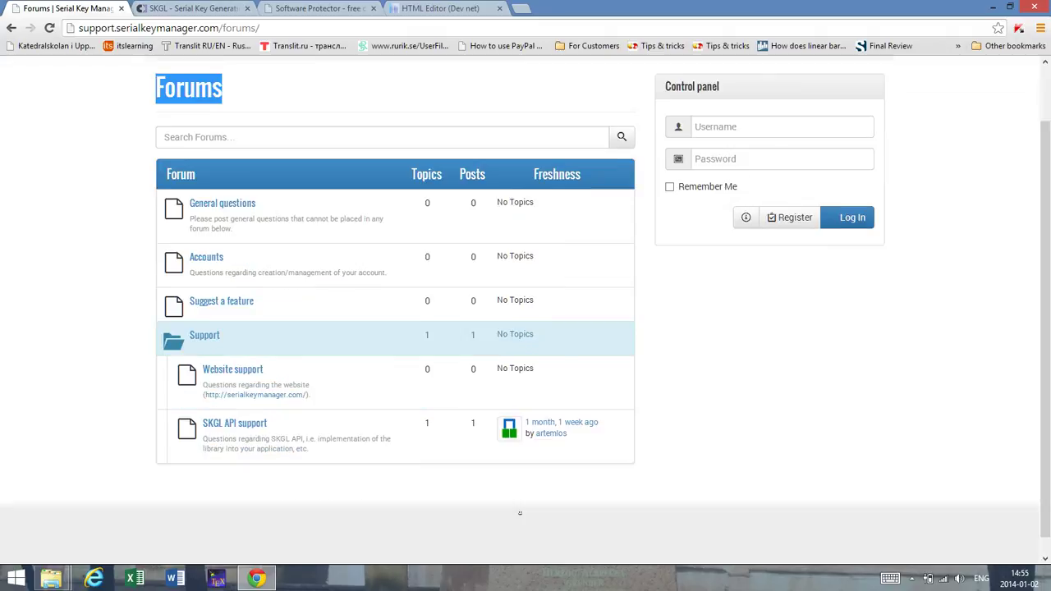
scroll(526, 328, "up", 1)
key("ctrl+Tab")
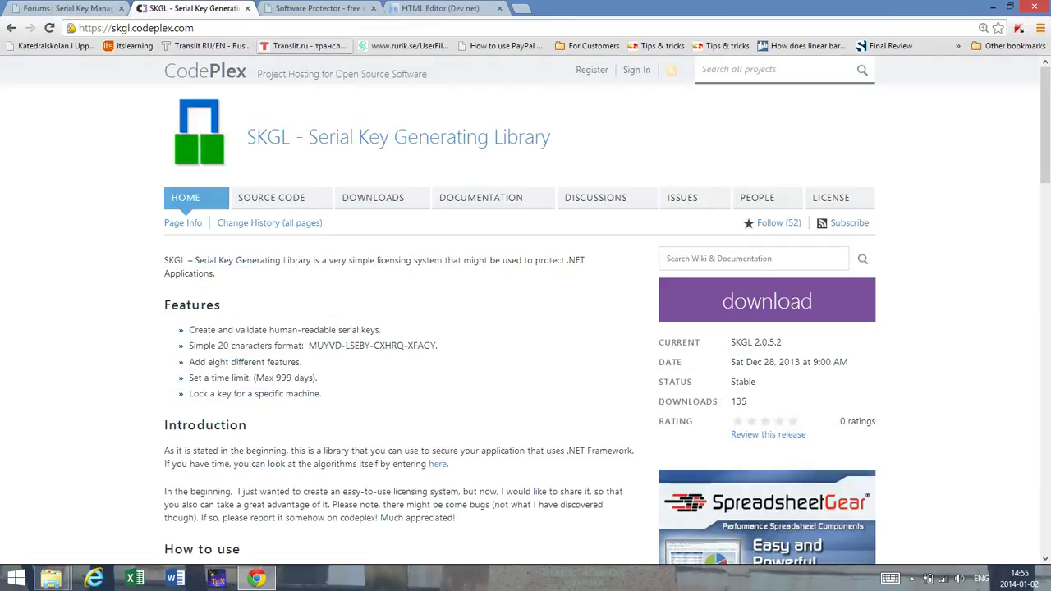
Step: Load skgl.codeplex.com/discussions and scroll through the SKGL discussion list
key("ctrl+l")
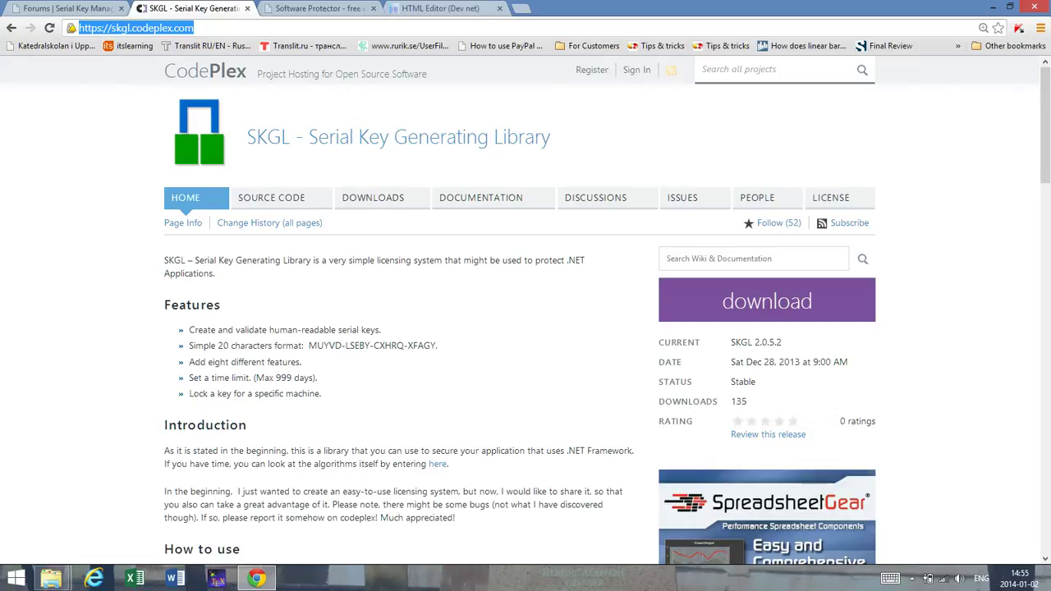
key("Return")
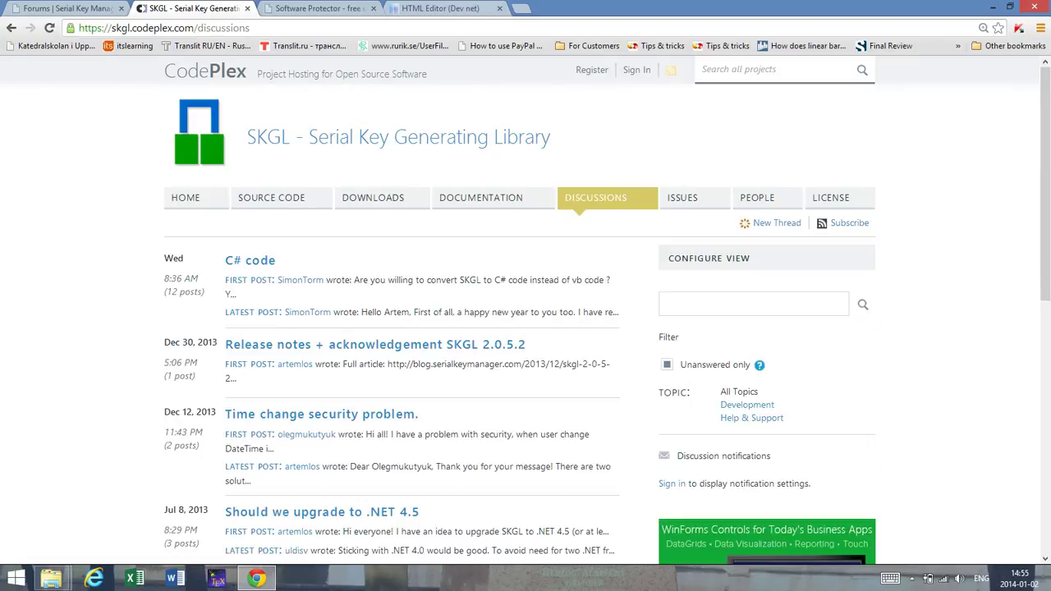
scroll(526, 312, "down", 3)
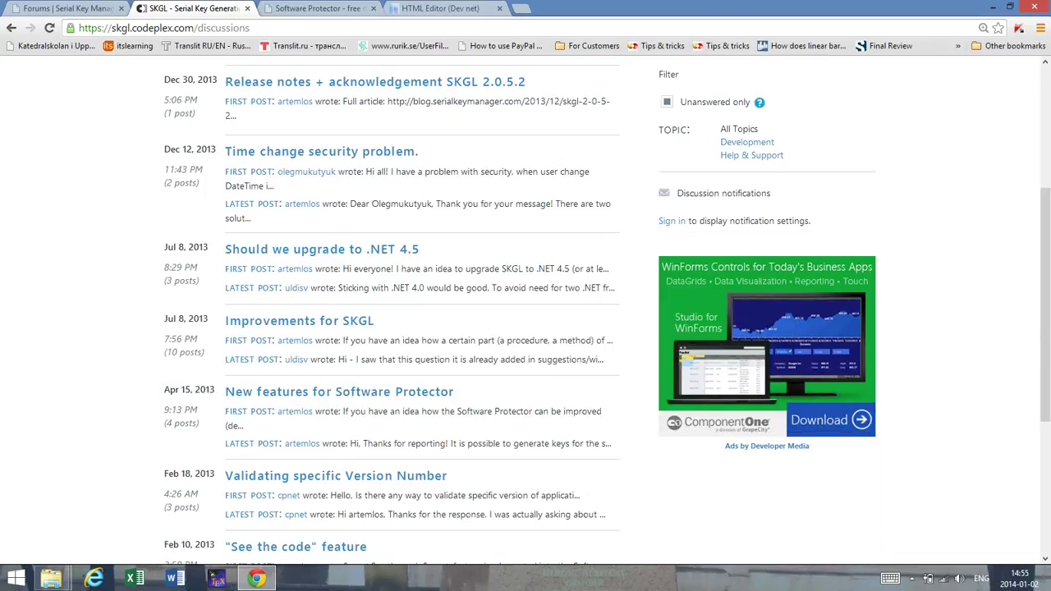
scroll(525, 312, "up", 3)
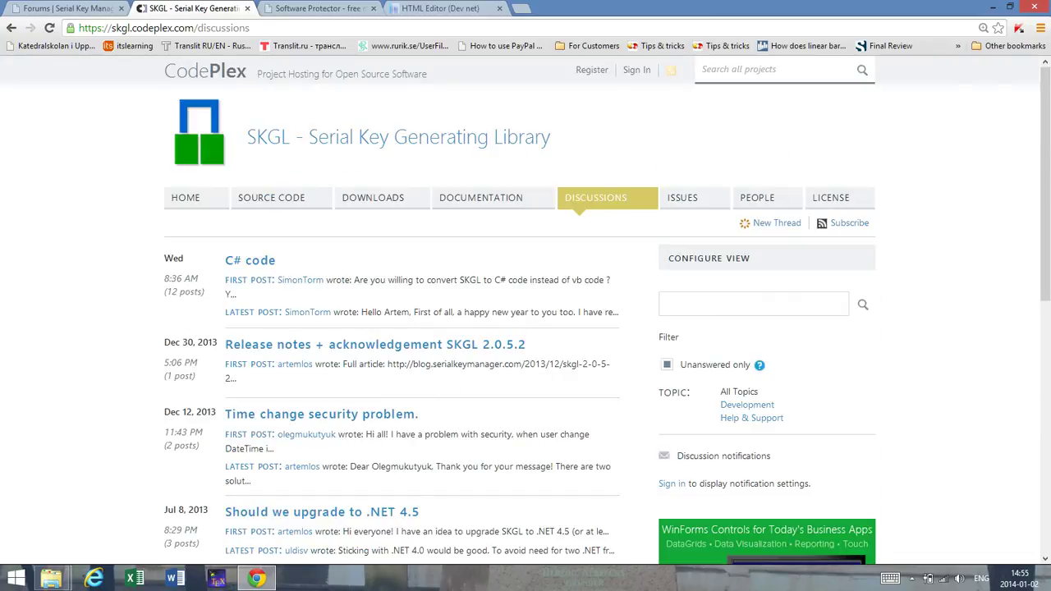
scroll(525, 312, "down", 6)
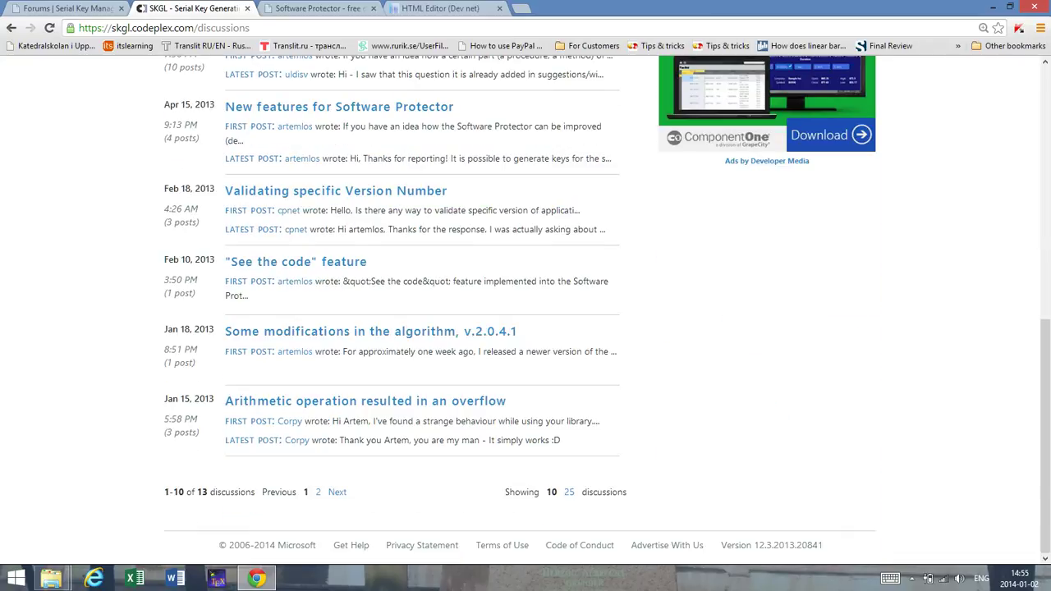
scroll(526, 312, "up", 5)
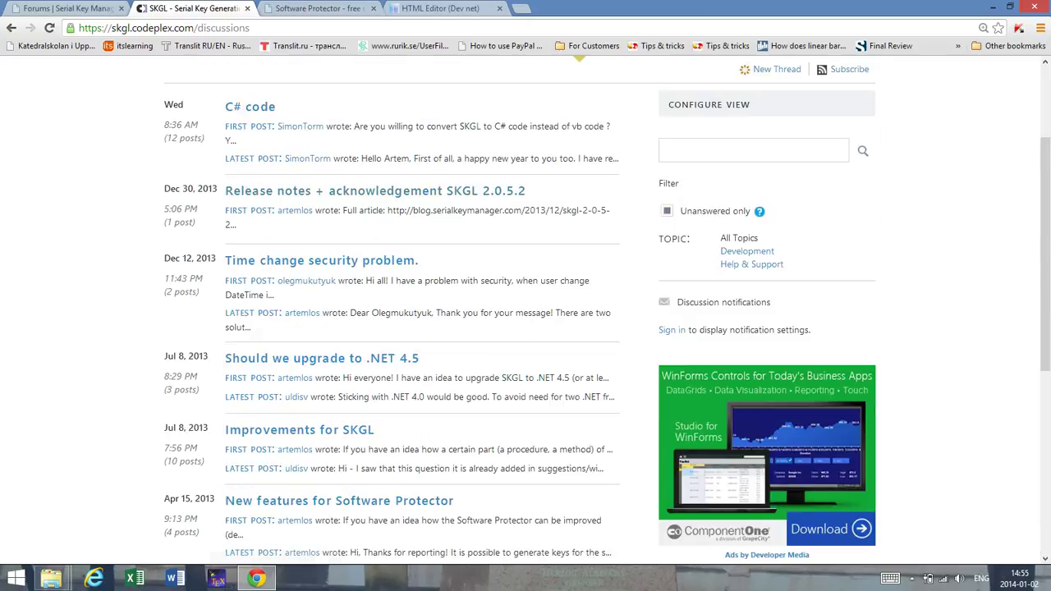
scroll(526, 312, "up", 1)
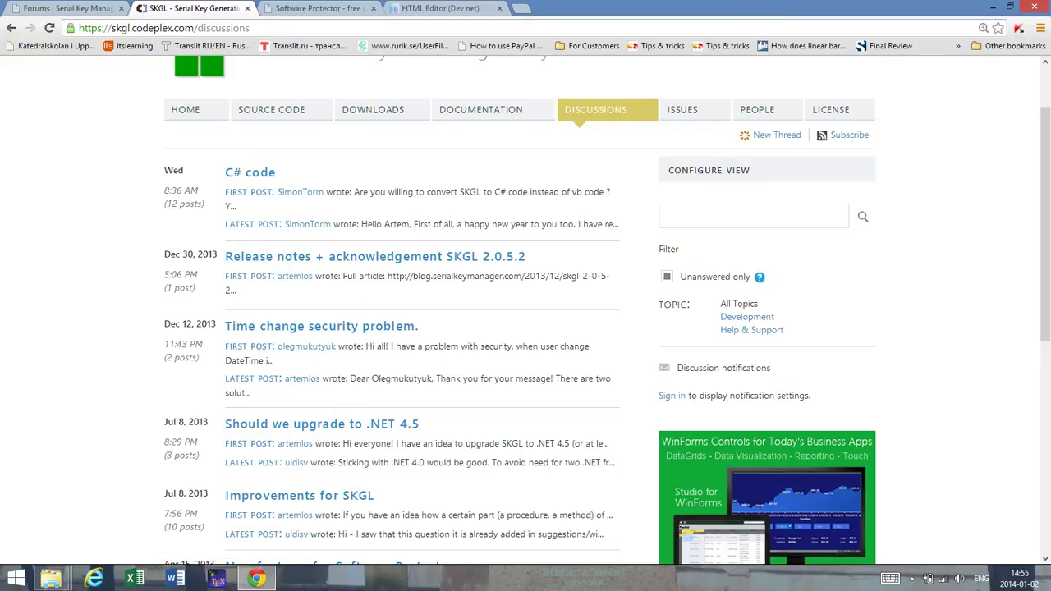
Step: Browse the Software Protector CodePlex discussions, then return to the Serial Key Manager forums
left_click(320, 9)
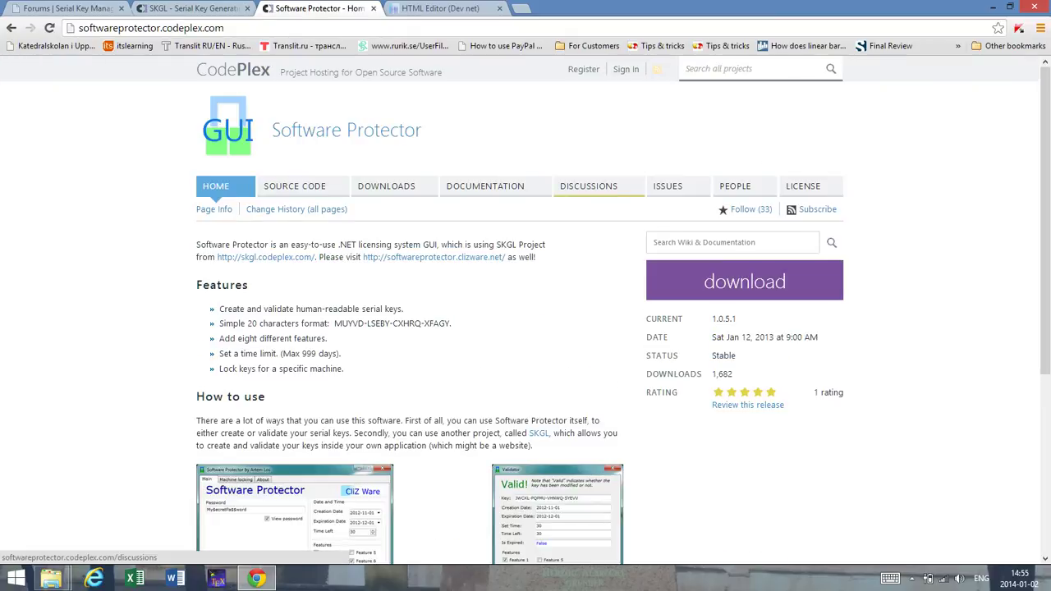
left_click(588, 186)
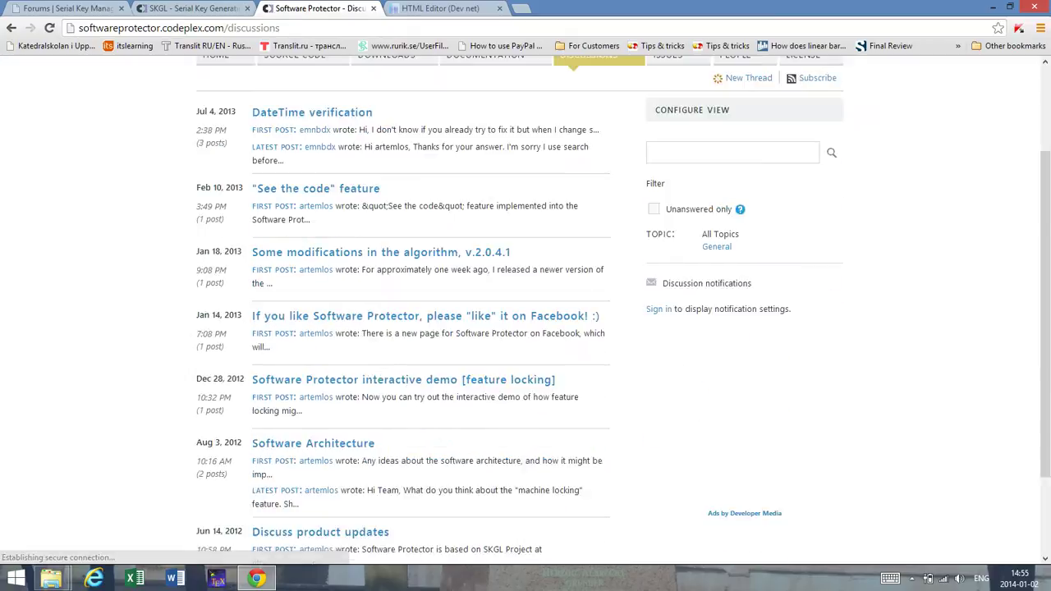
scroll(525, 312, "down", 3)
scroll(526, 312, "up", 7)
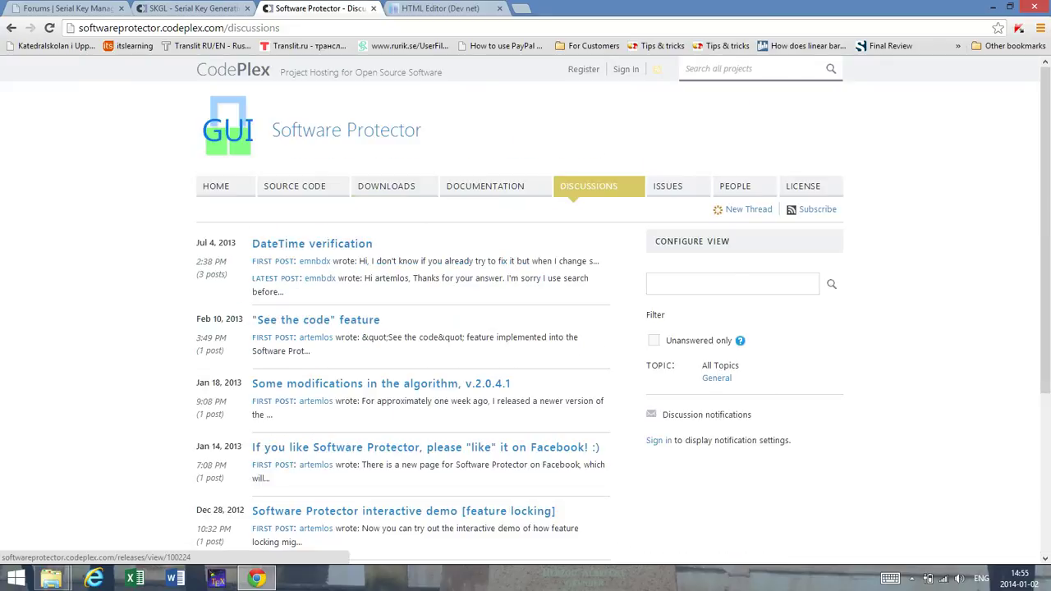
left_click(193, 8)
key("ctrl+shift+Tab")
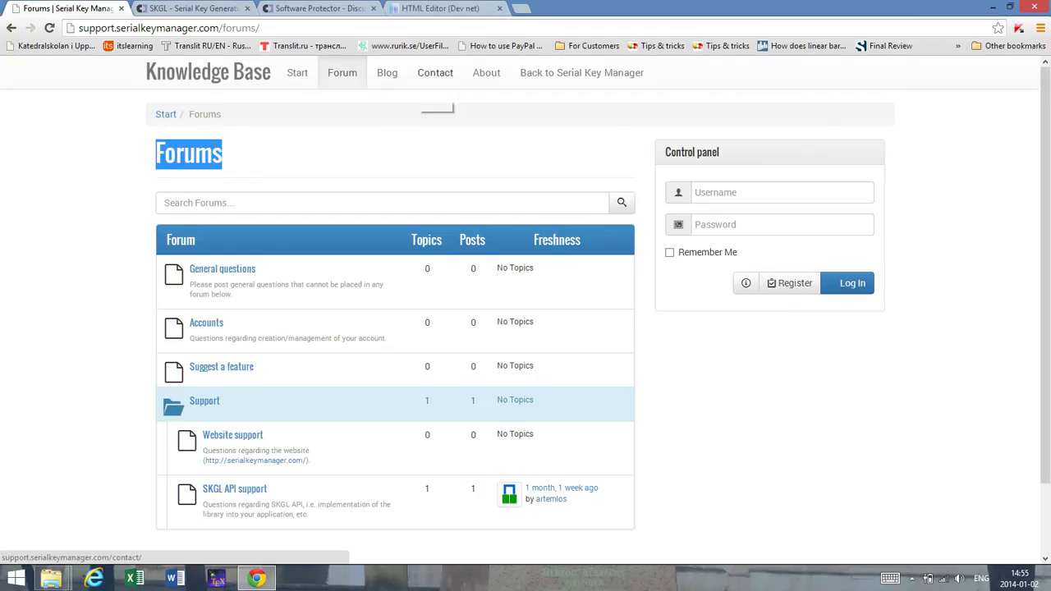
Step: View the Knowledge Base Contact page, then open the blog showing the SKGL 2.0.5.2 post
left_click(435, 72)
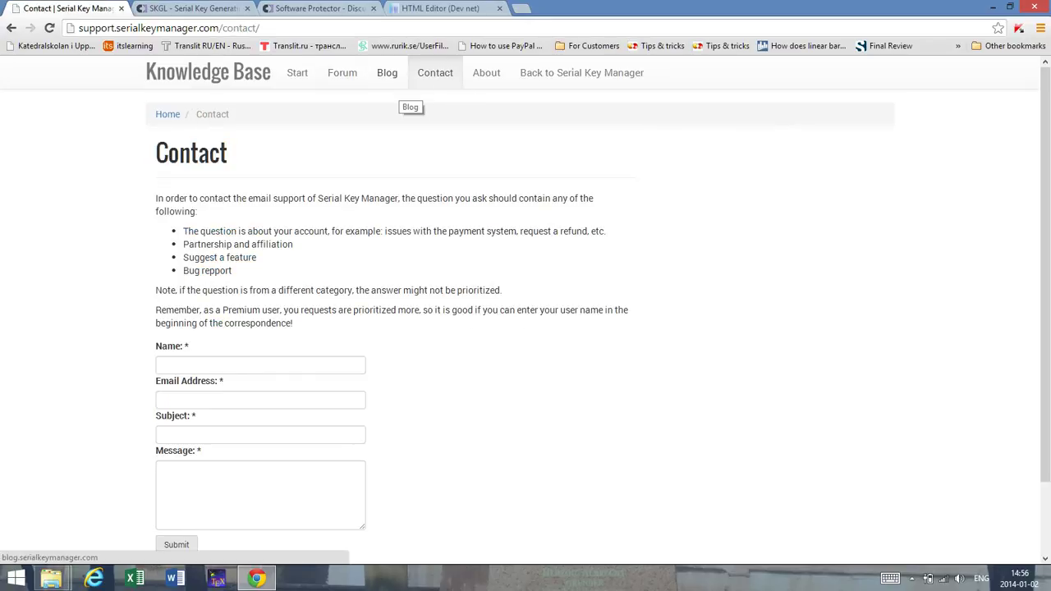
left_click(387, 75)
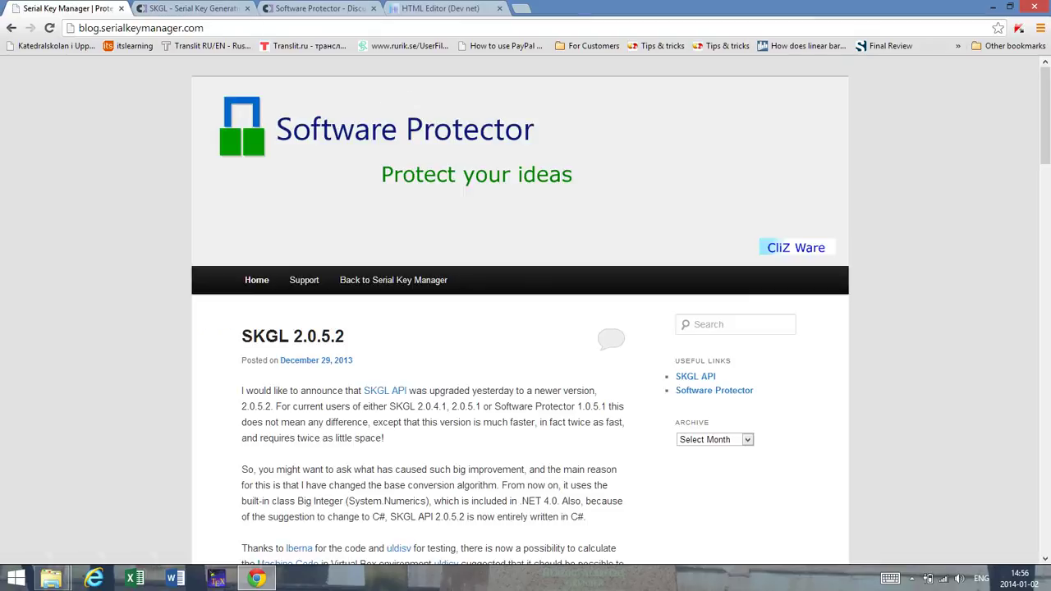
scroll(526, 312, "down", 3)
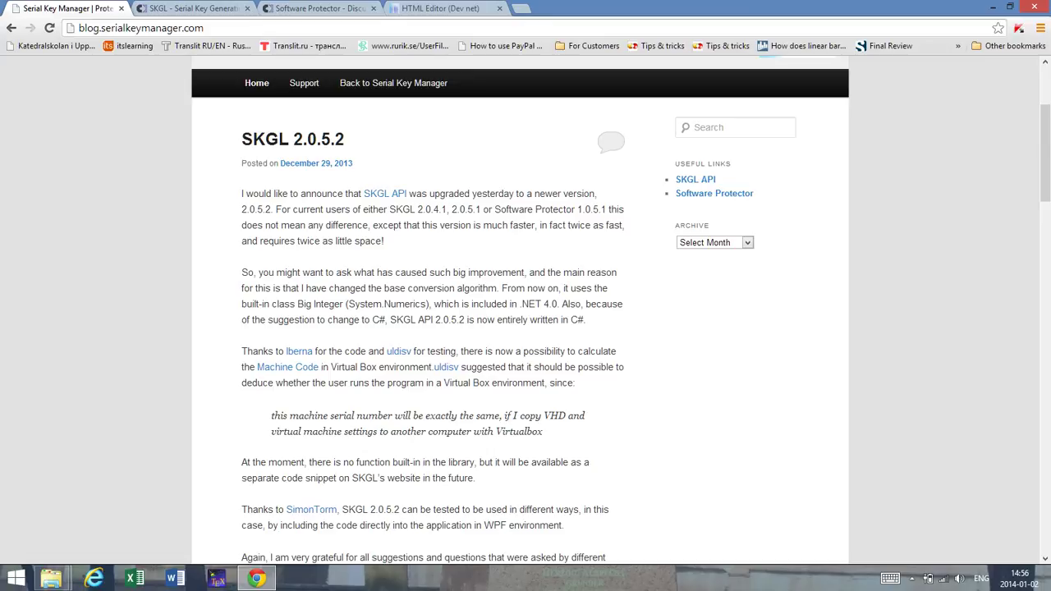
scroll(525, 312, "down", 2)
scroll(526, 312, "up", 4)
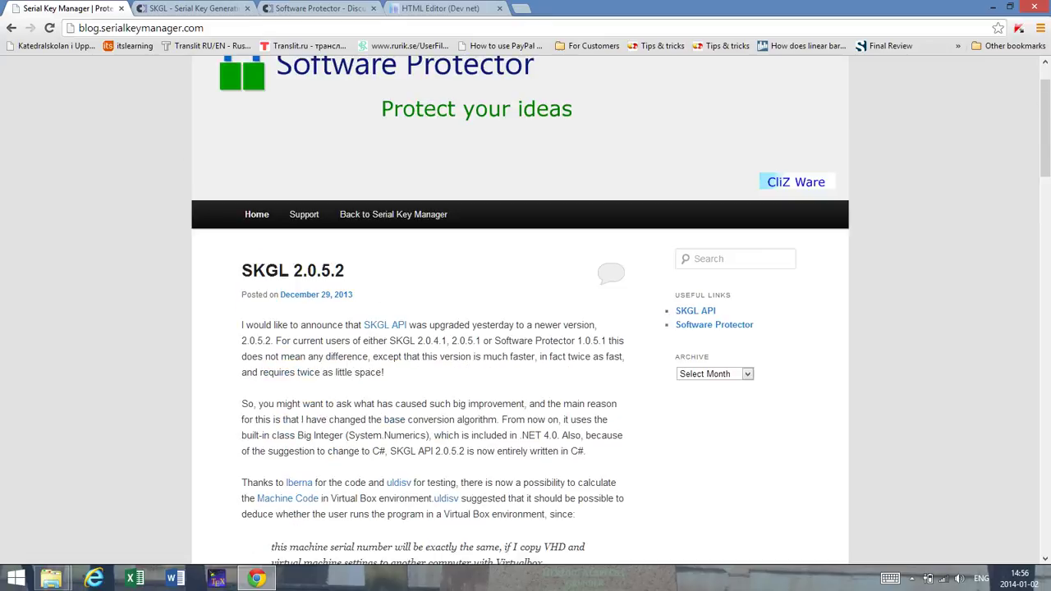